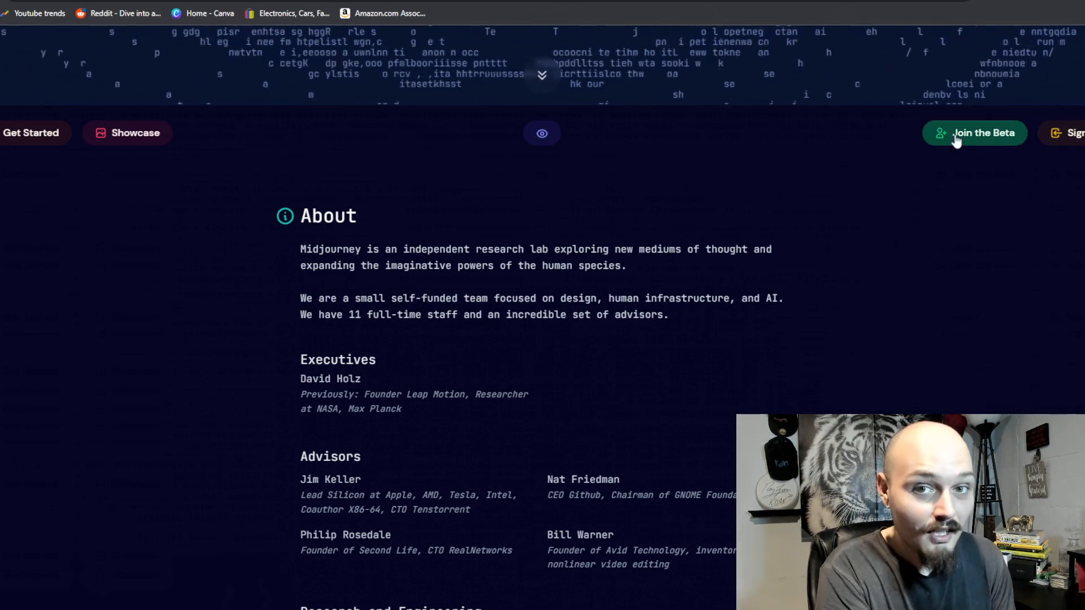
scroll(956, 141, "up", 8)
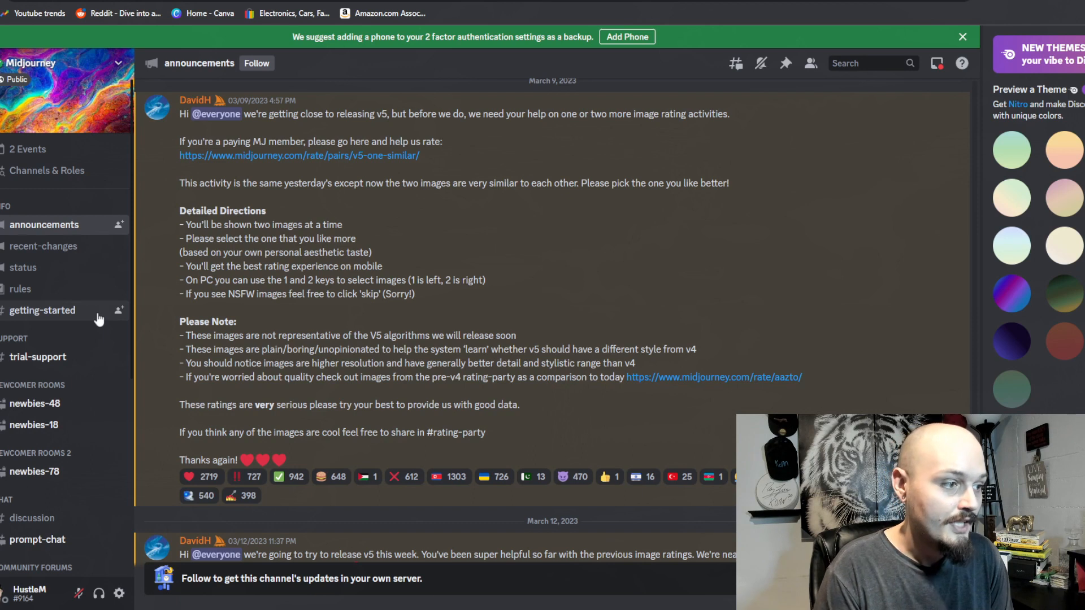
Open the newbies-18 newcomer room on the Midjourney server.
mouse_move(56, 404)
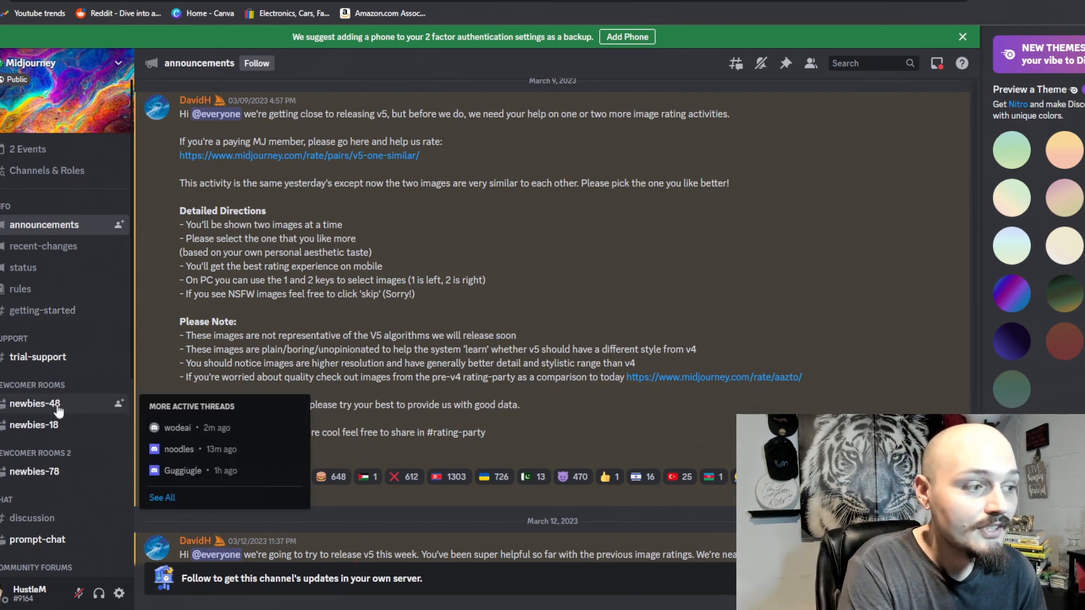
mouse_move(51, 474)
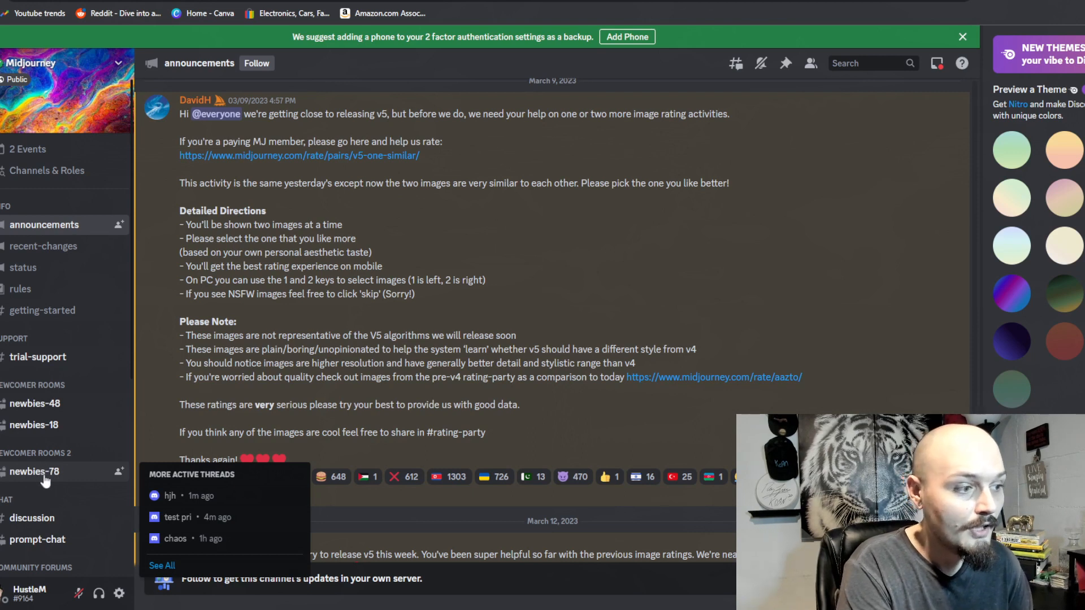
left_click(46, 430)
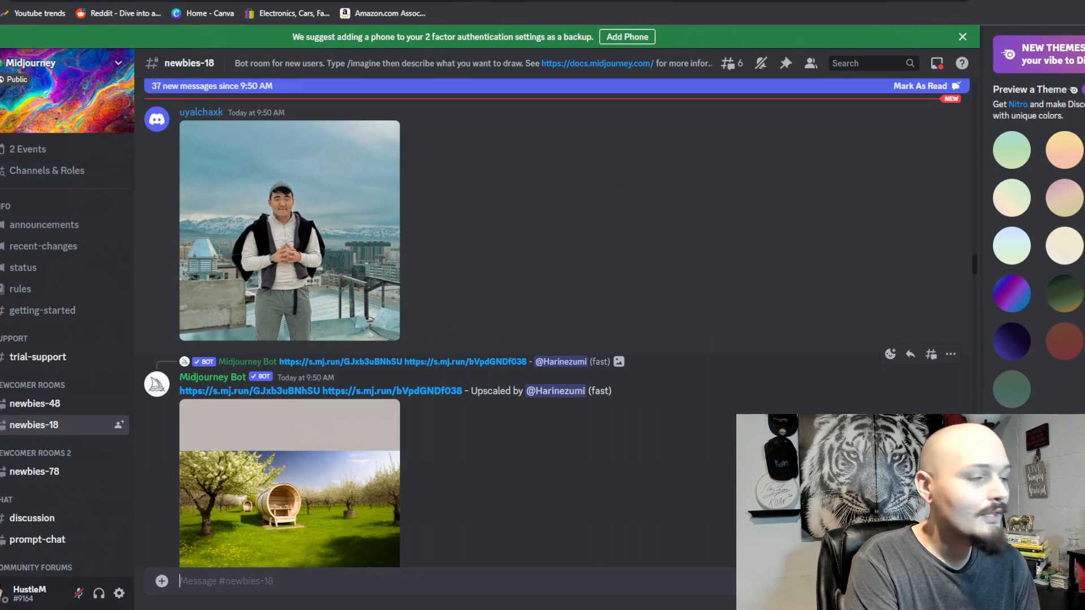
Browse the room's earlier messages and view the image grid of the girl in a cheongsam enlarged, then close it.
left_click_drag(975, 266, 977, 246)
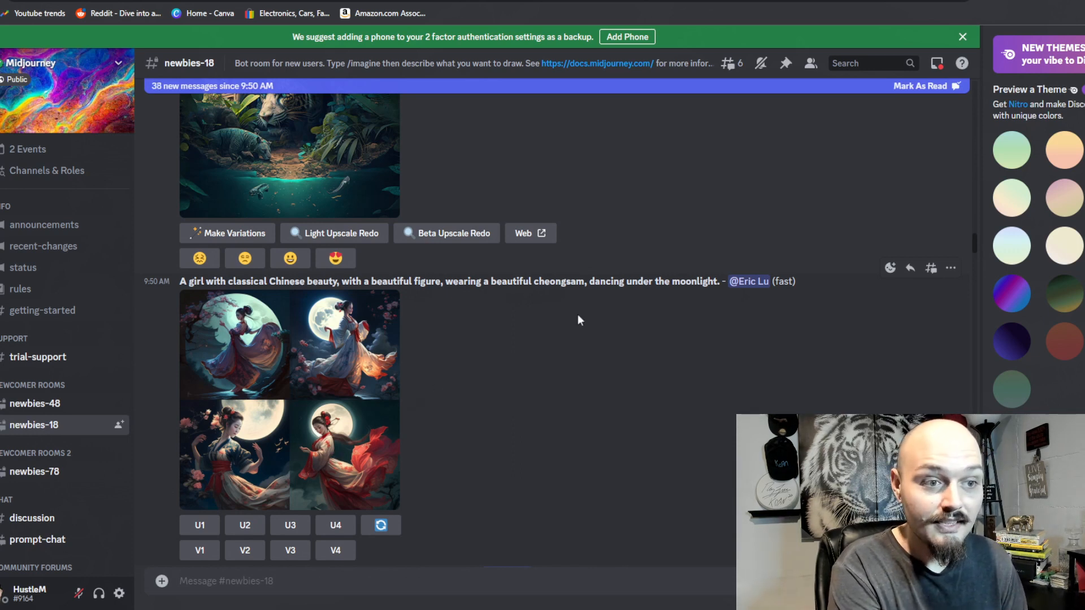
left_click(329, 348)
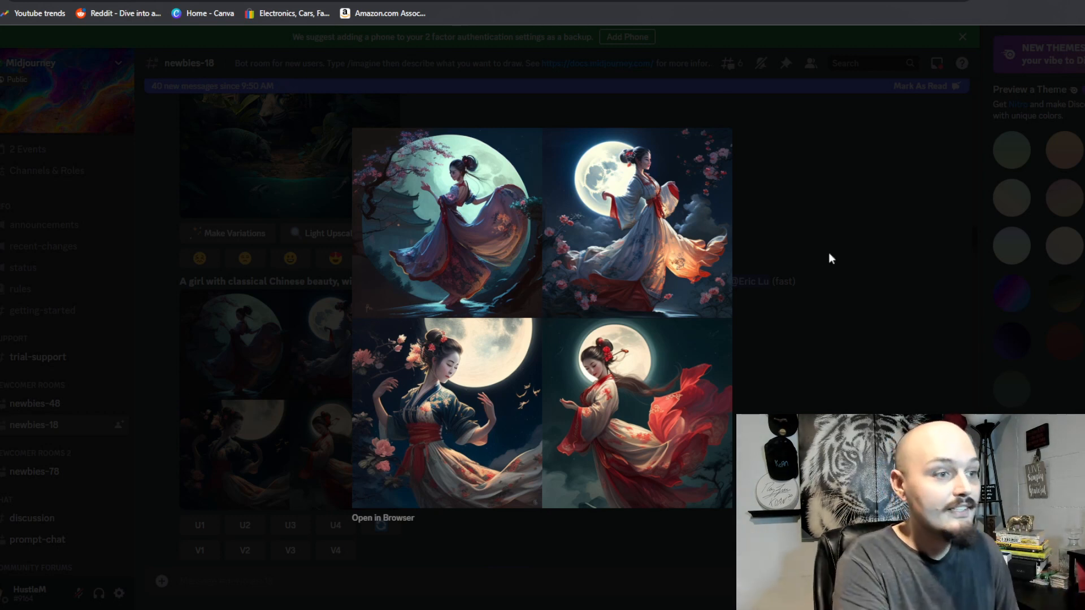
left_click(832, 324)
Dismiss the Linked Roles notice and view the upscaled "wild jungle with dangerous fantasy animals" image enlarged.
scroll(832, 329, "up", 4)
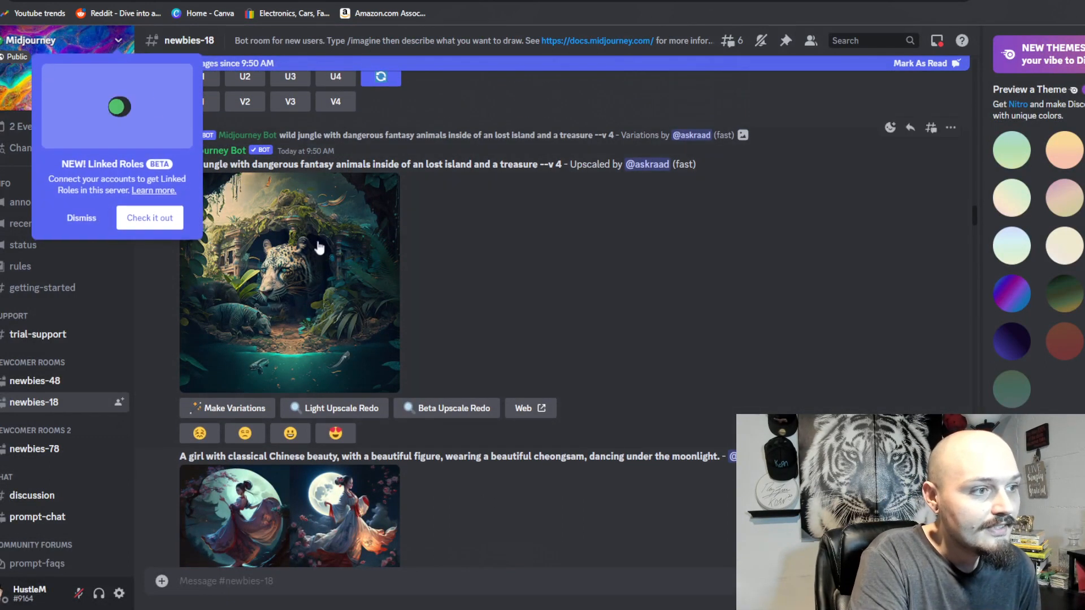
left_click(81, 216)
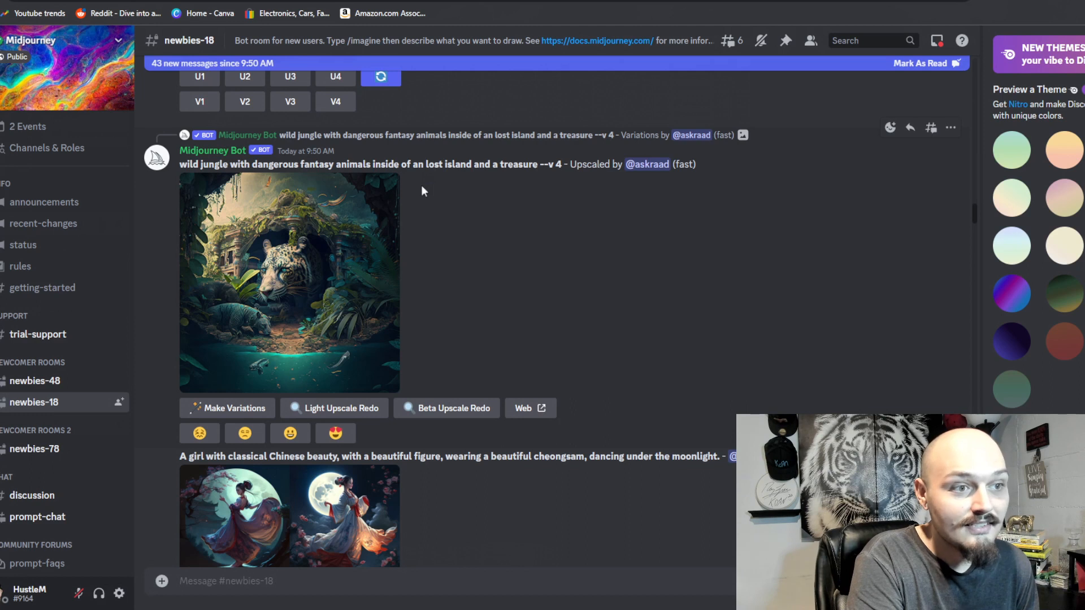
scroll(336, 245, "up", 1)
left_click(327, 305)
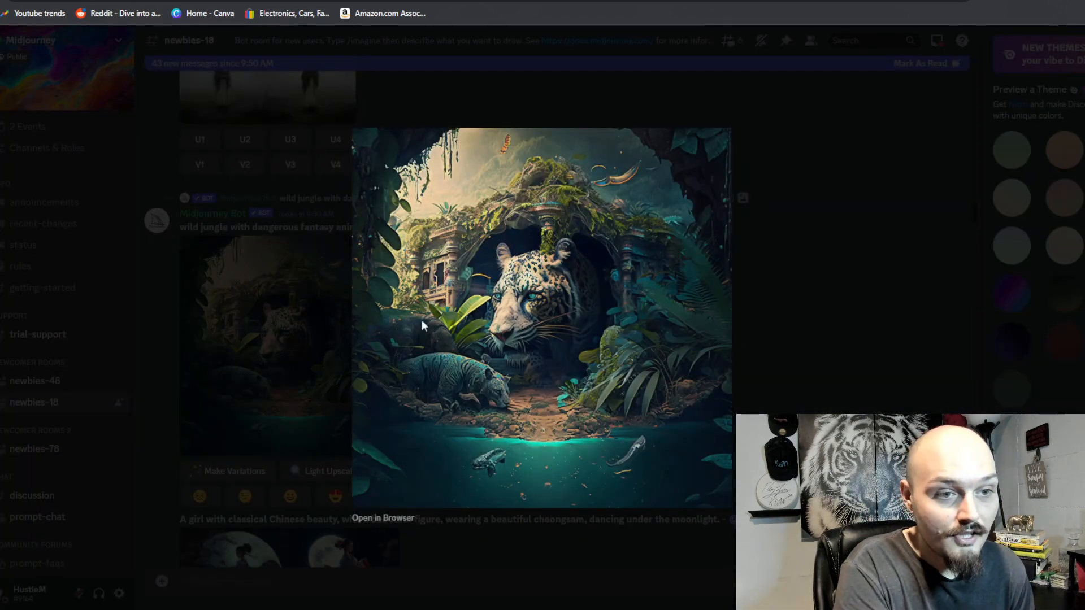
left_click(786, 321)
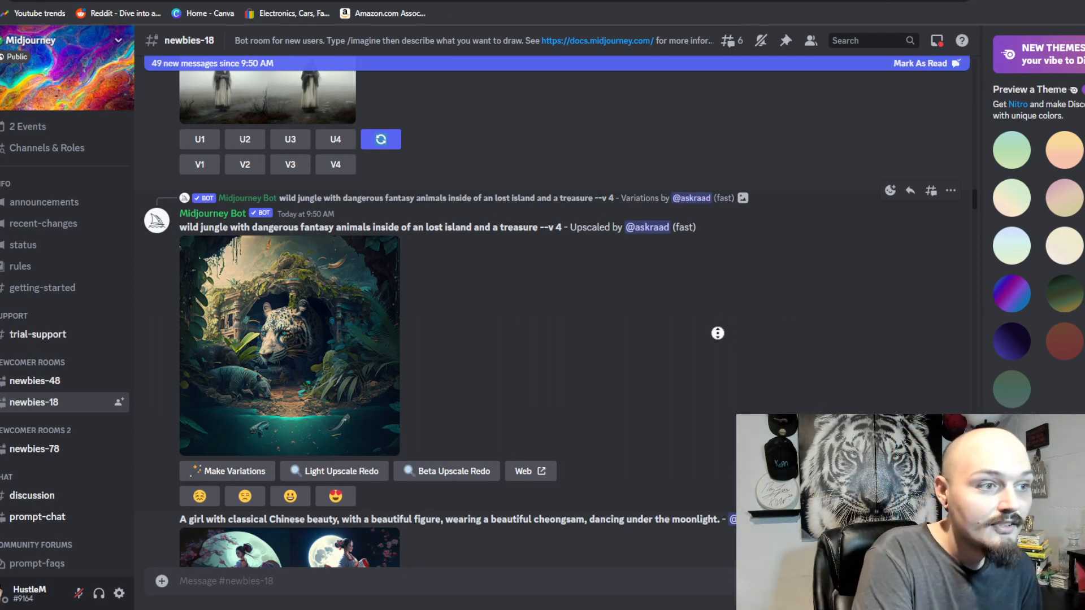
Examine the U and V options under the image grids and trace the upscaled jungle image back to its source variations.
scroll(725, 301, "up", 2)
scroll(724, 301, "up", 1)
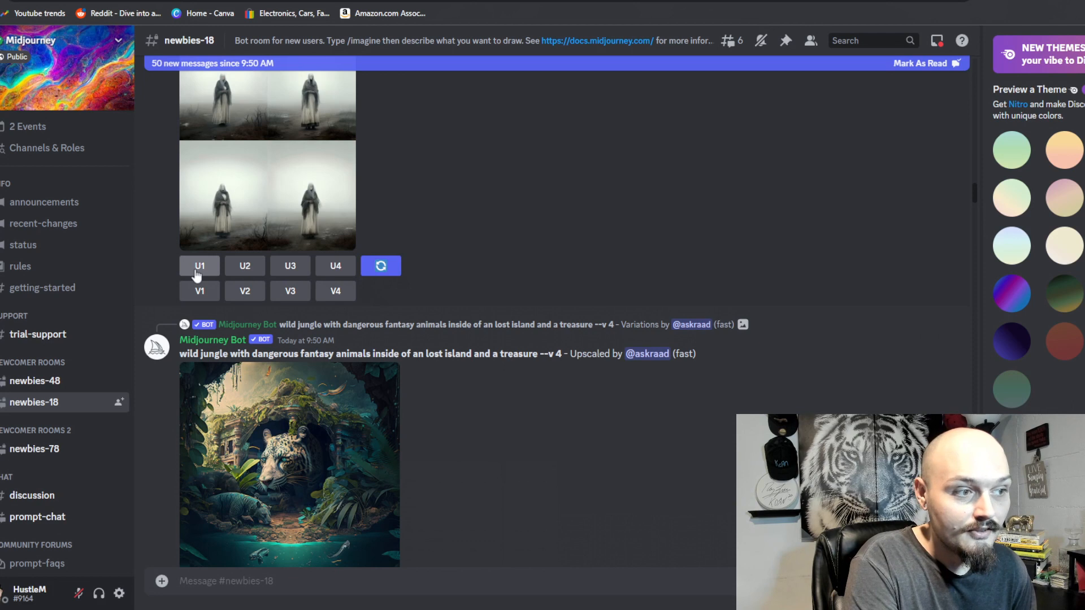
scroll(561, 317, "up", 1)
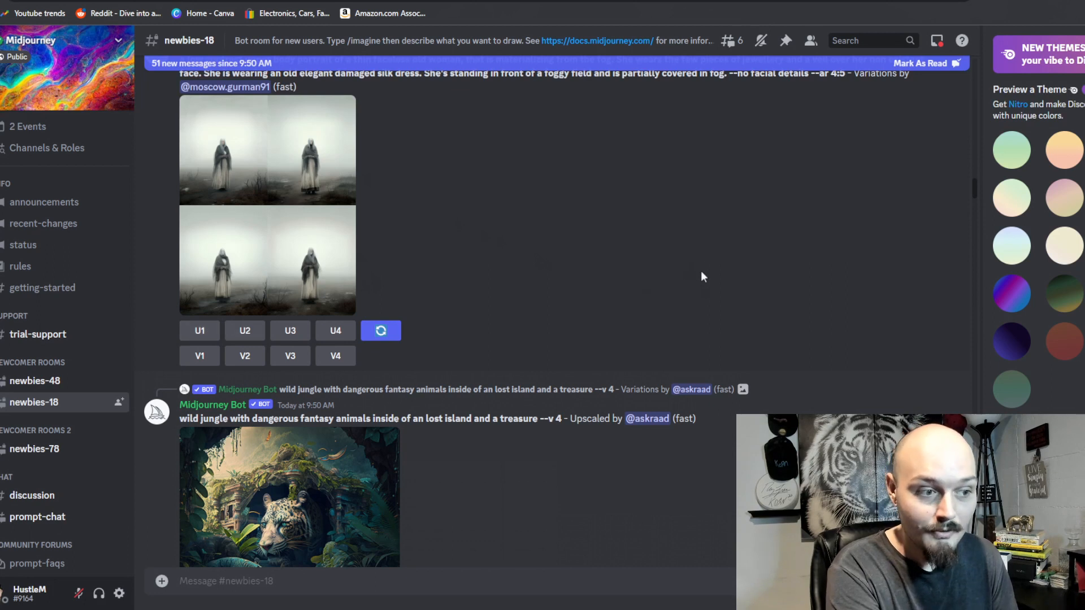
scroll(701, 300, "down", 2)
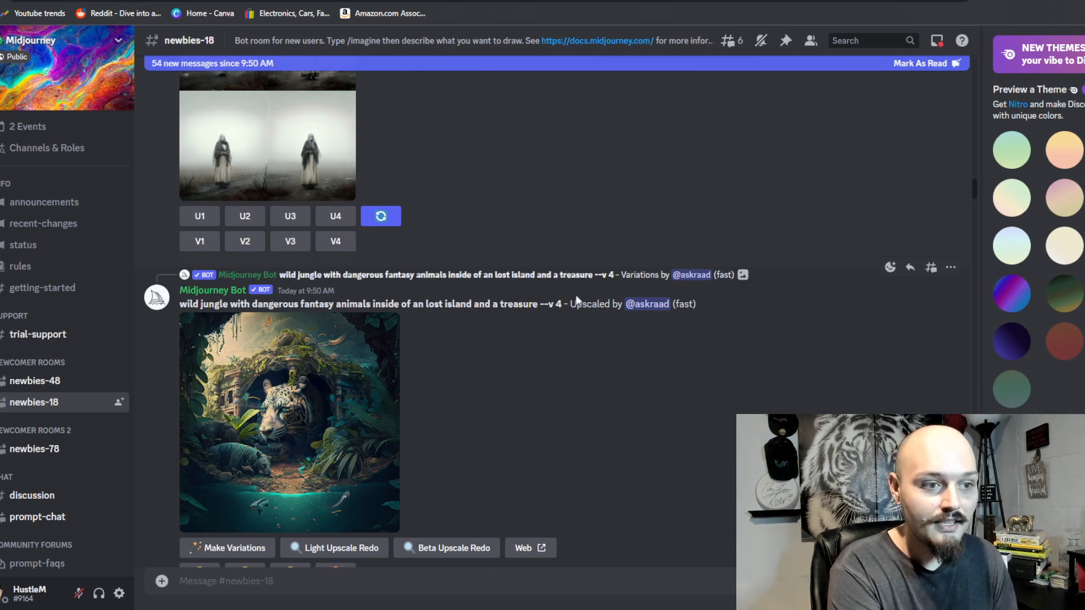
left_click(584, 276)
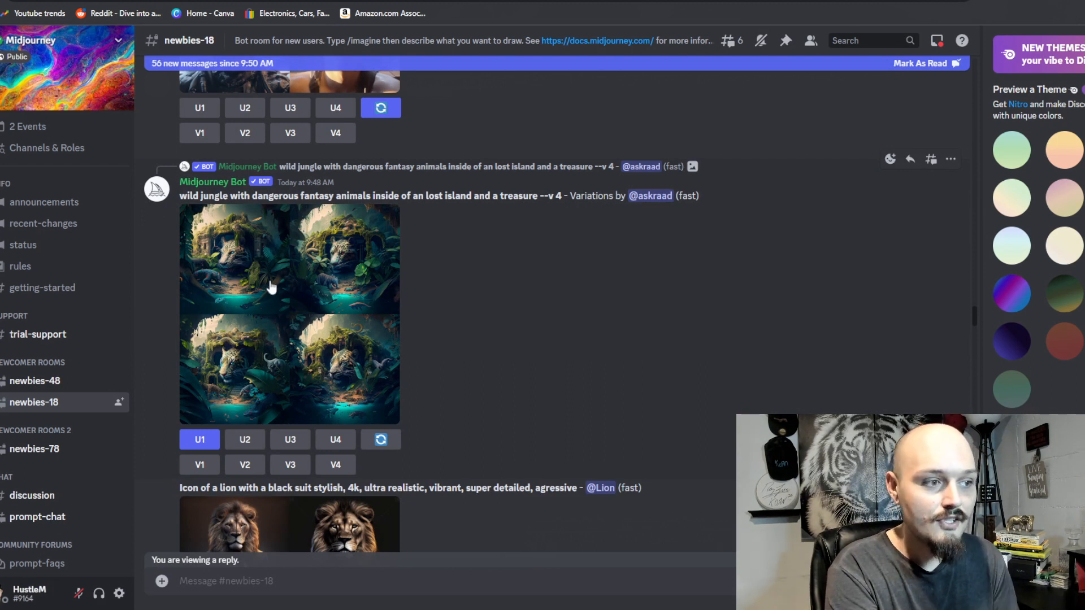
left_click(201, 443)
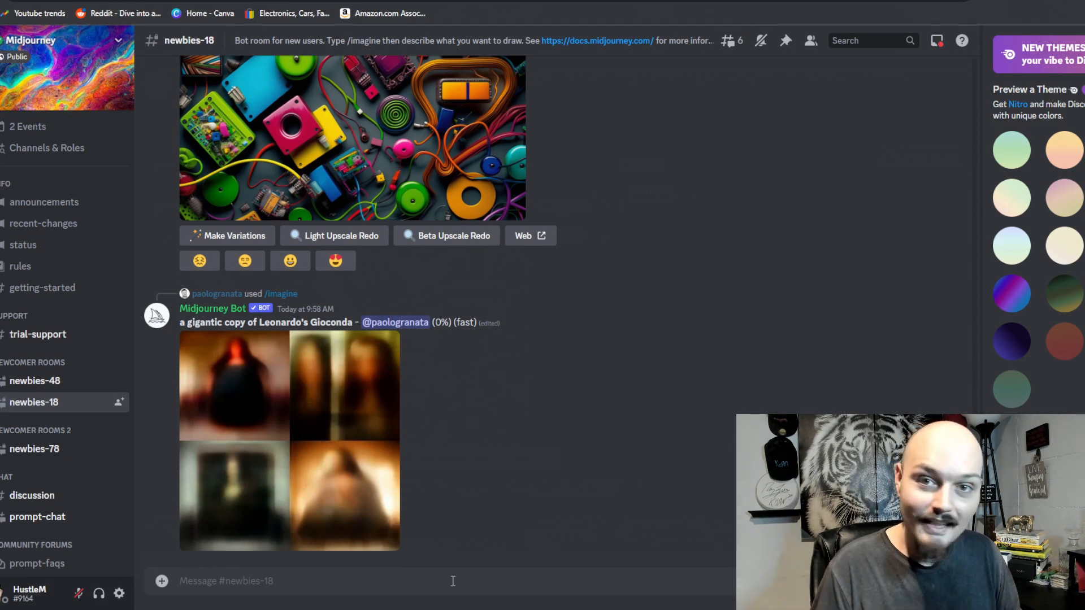
Start an /imagine command with the prompt "a man standing on a mountaintop above the clouds, looking down at a burning city,".
type("/imagine")
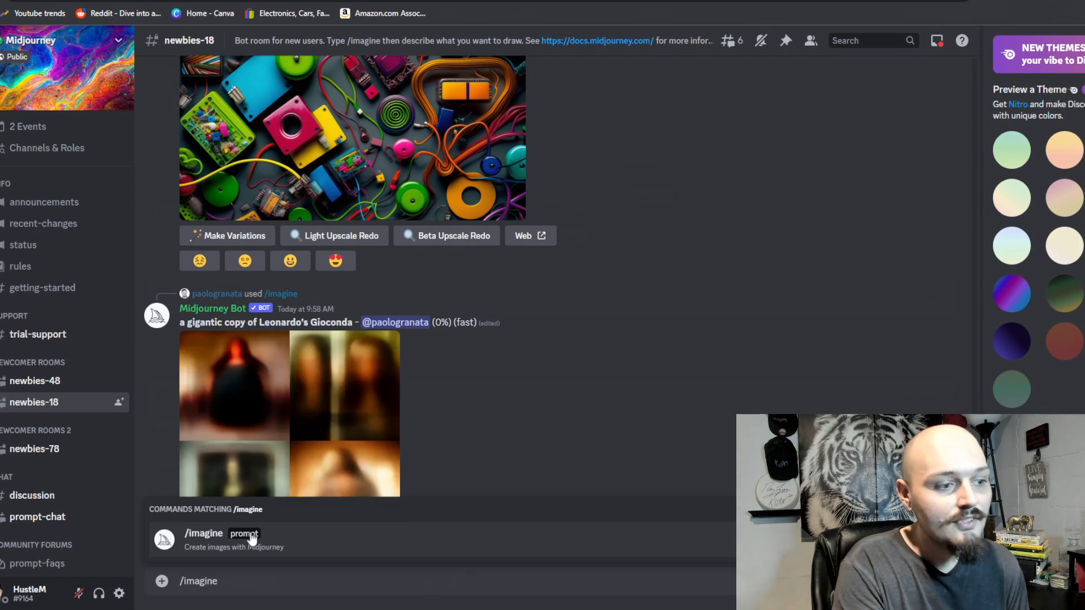
left_click(249, 539)
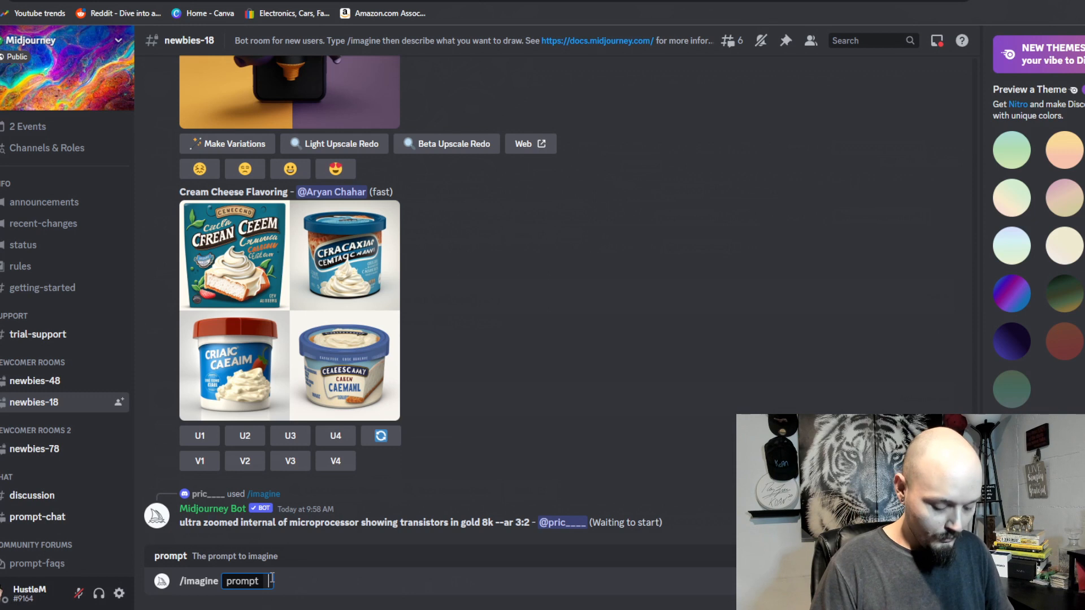
type("a man standing on a mountaintop")
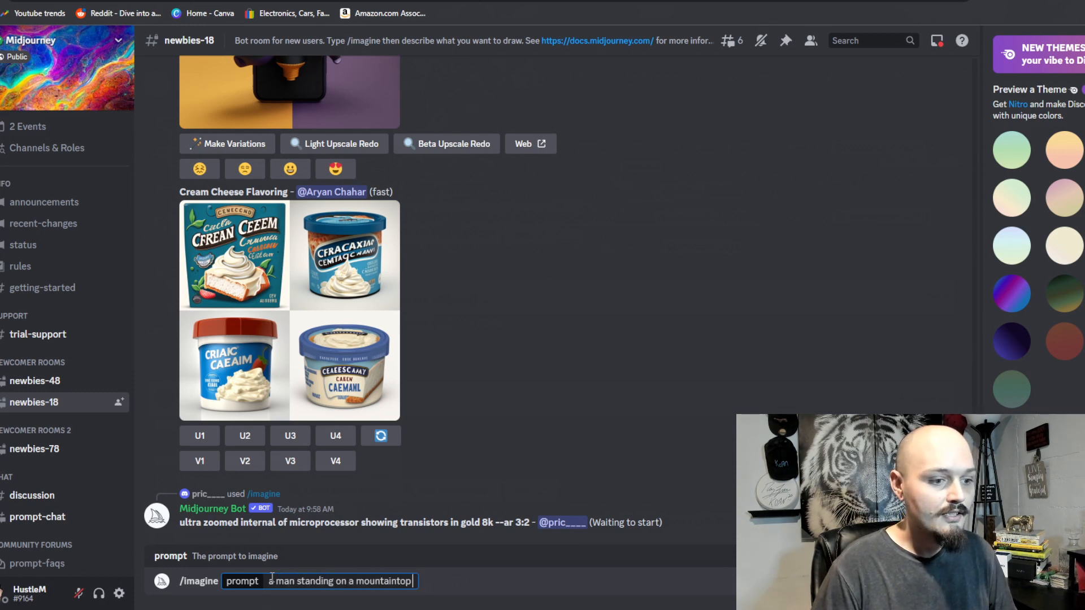
type(" above the clouds,")
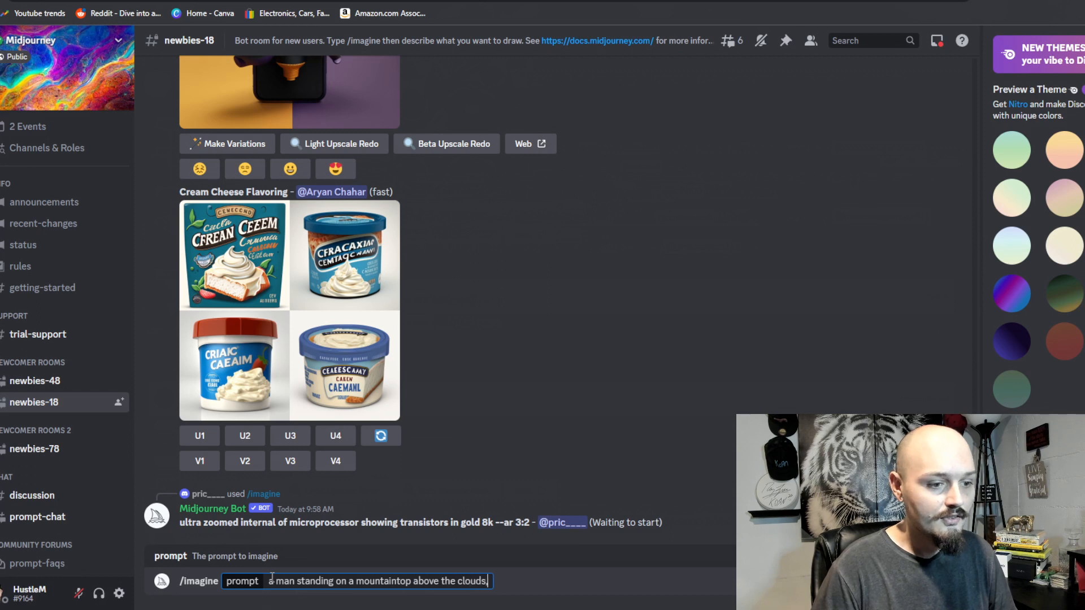
type(" looking down")
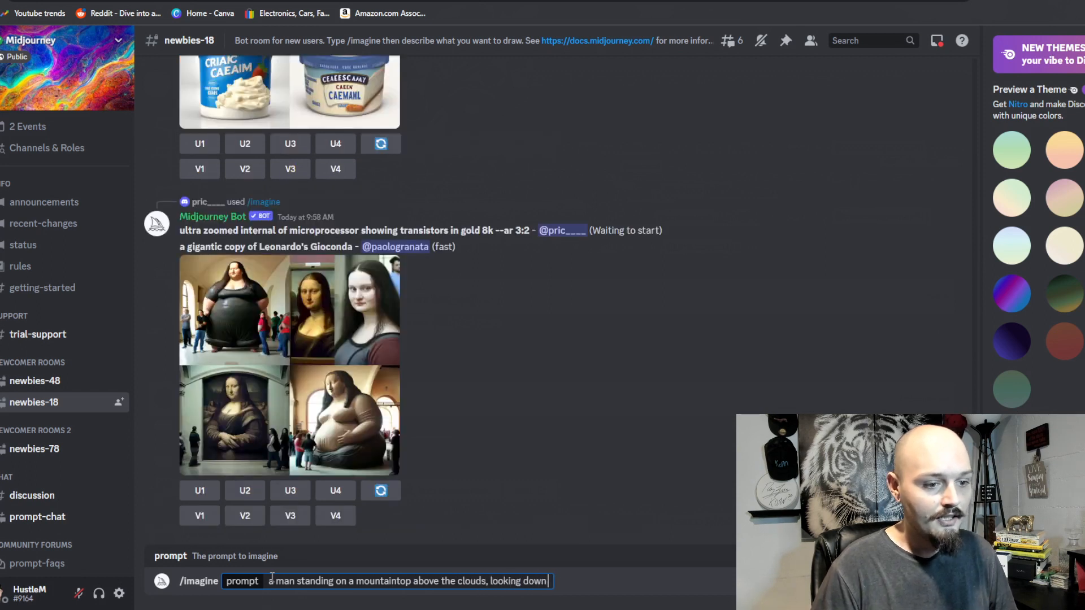
type(" at a burning city,")
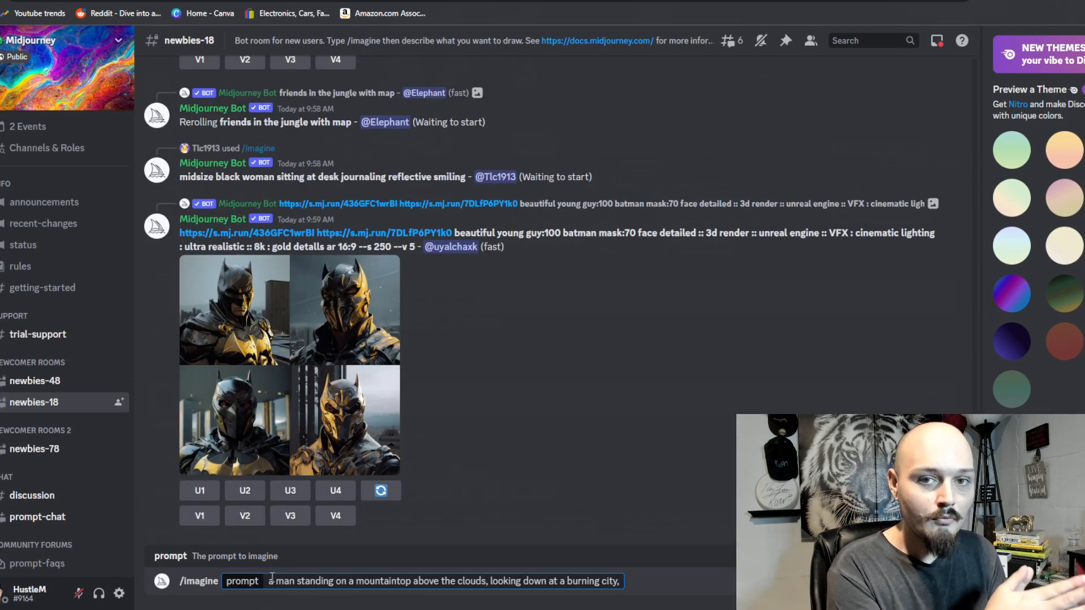
Add the quality keyword "uhd," to the end of the image prompt.
key("BackSpace")
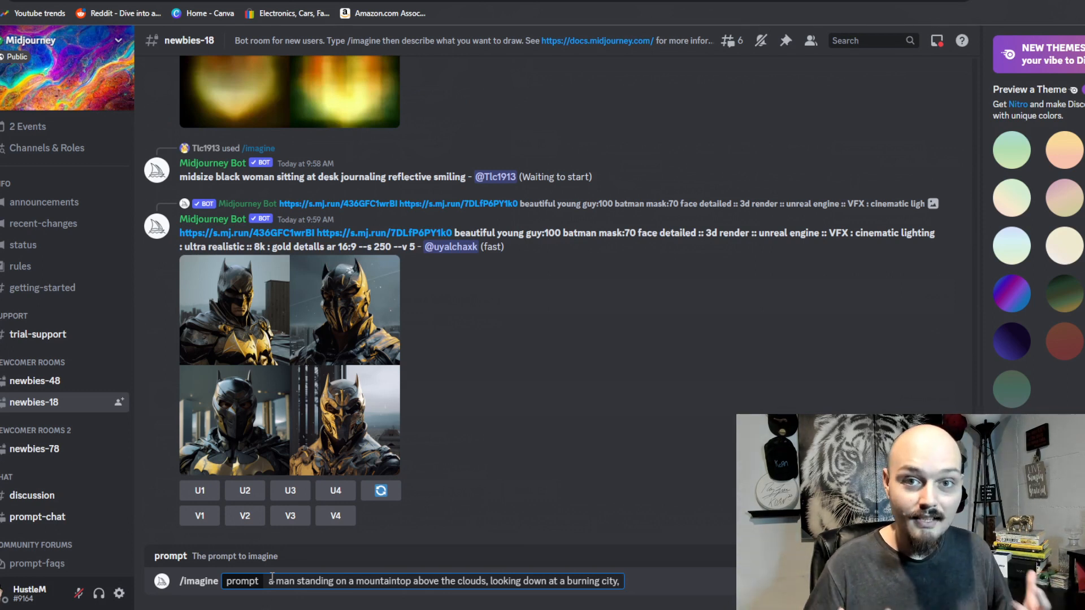
key("BackSpace")
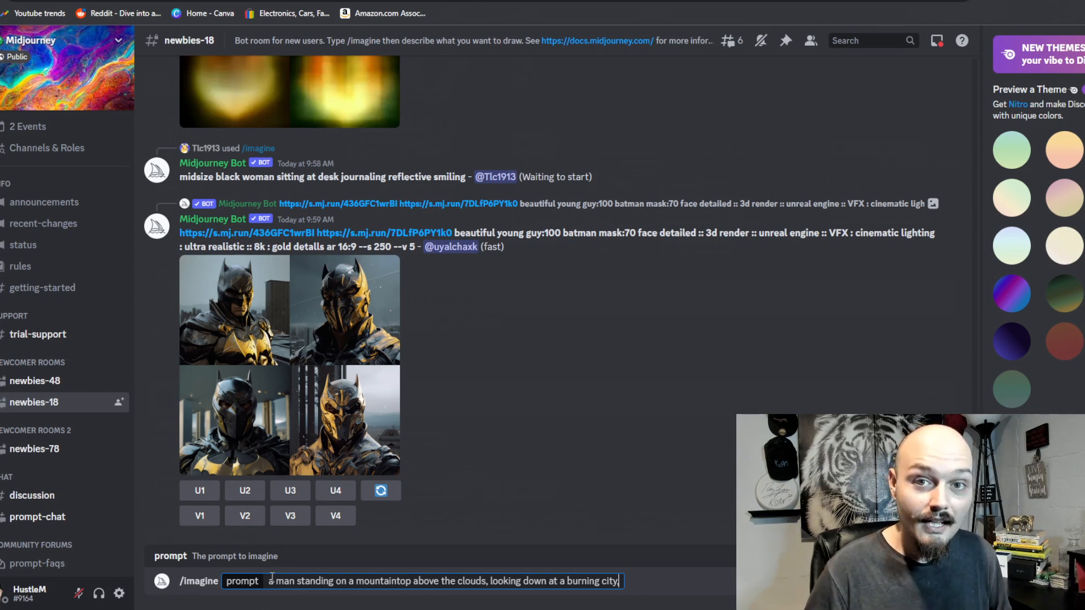
type(", uh")
type("o")
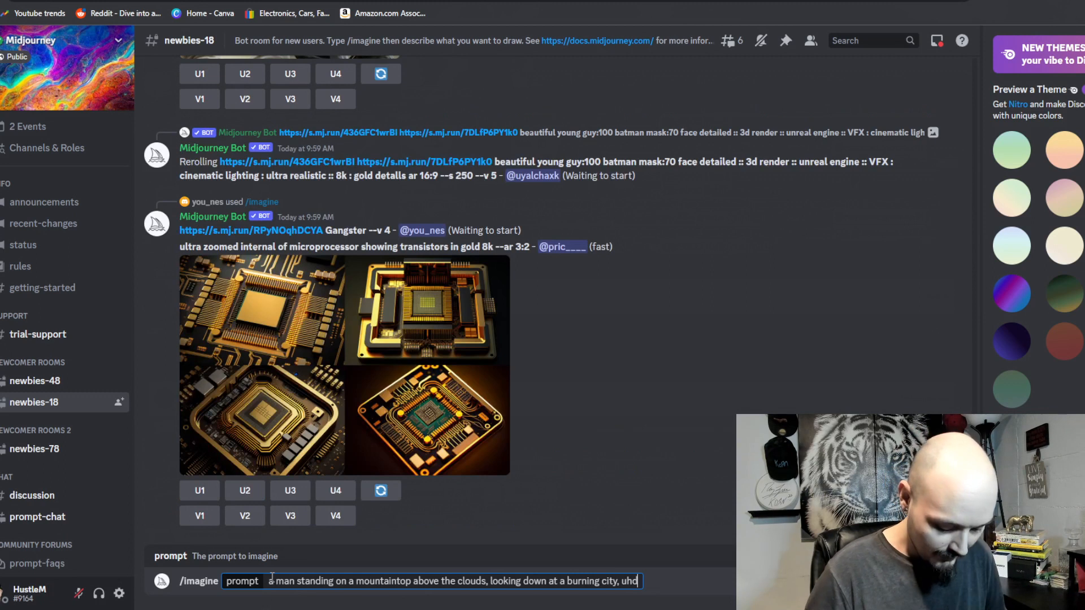
type(",")
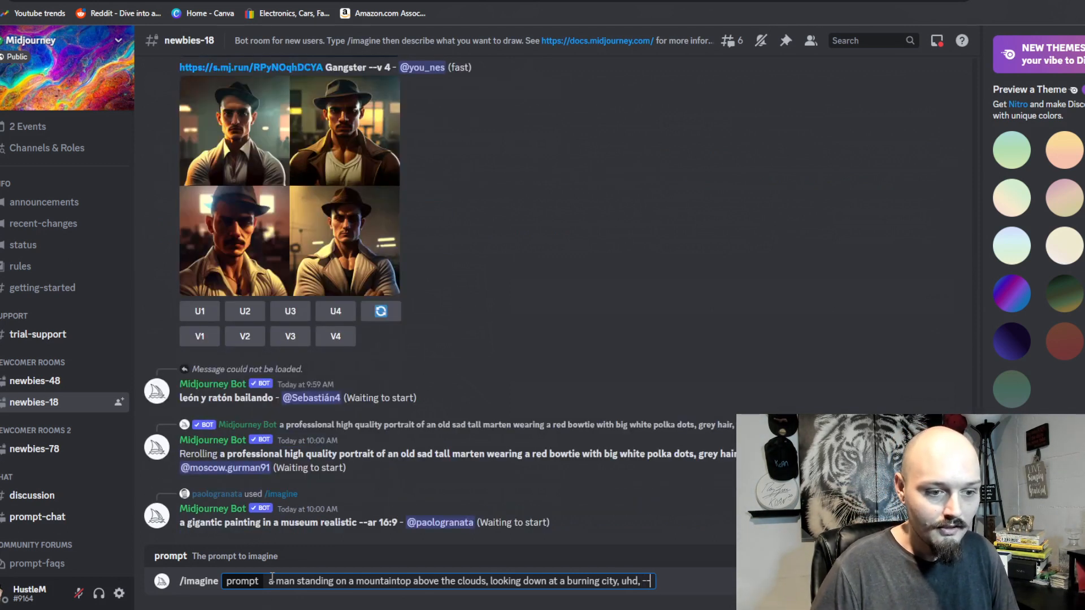
Append the aspect ratio parameter "--ar 16:9" to the prompt and submit it to the Midjourney Bot.
type("-")
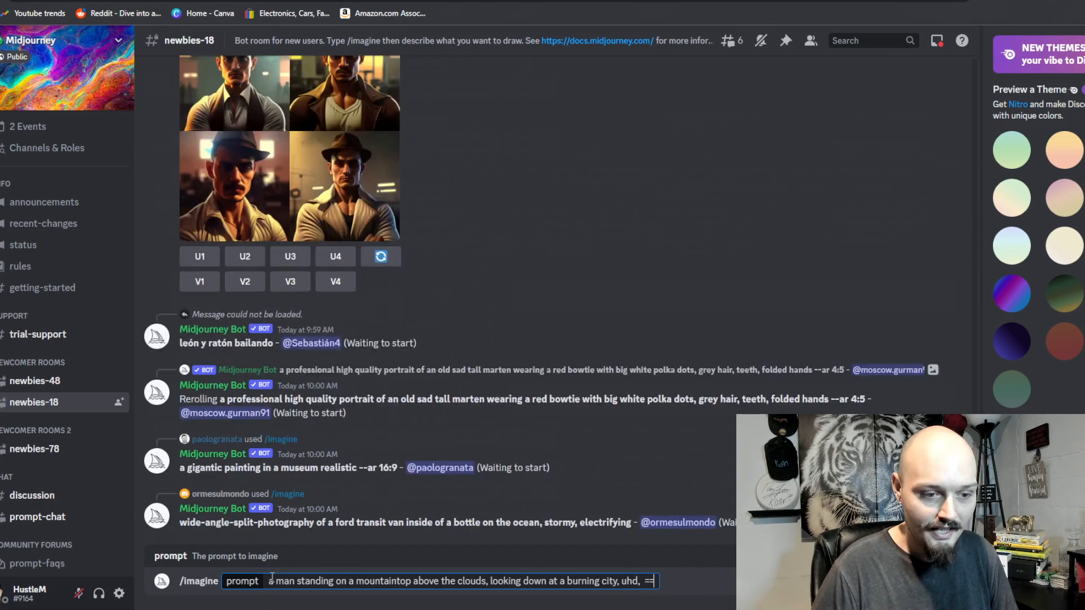
type("-")
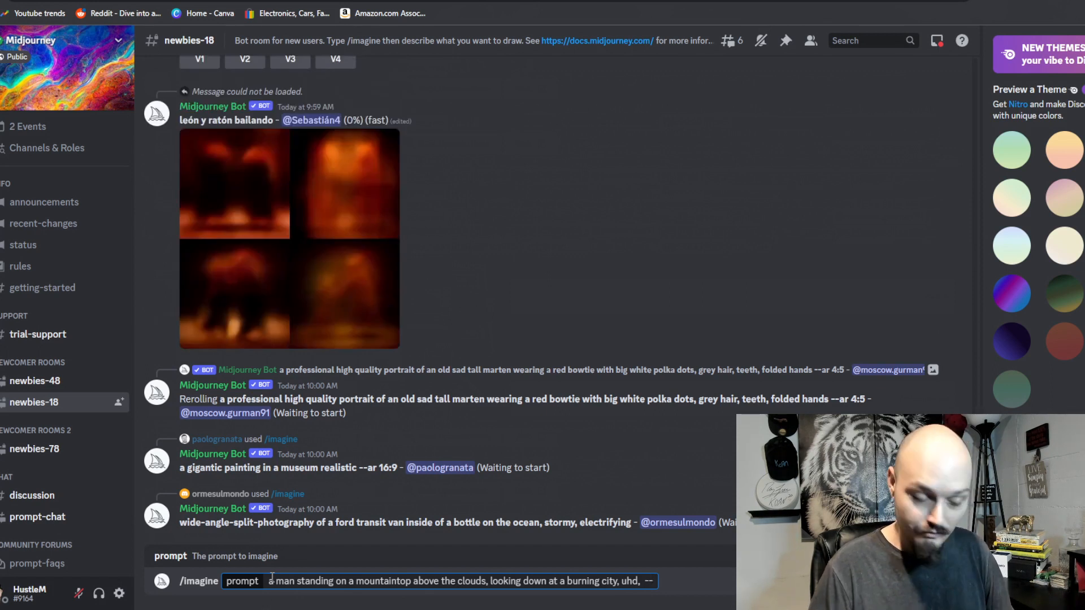
type("ar")
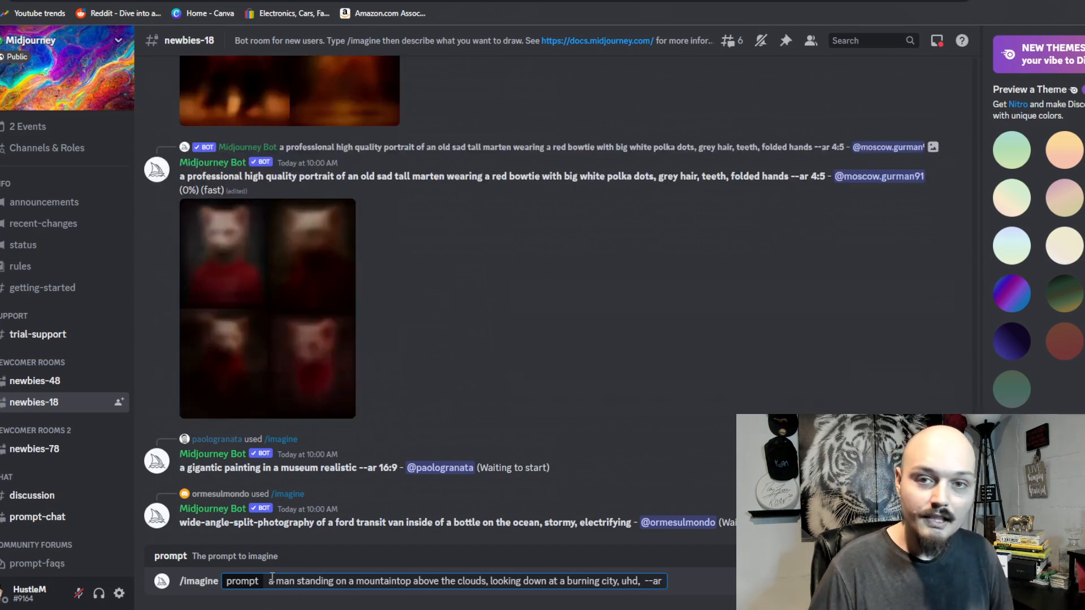
type(" 1")
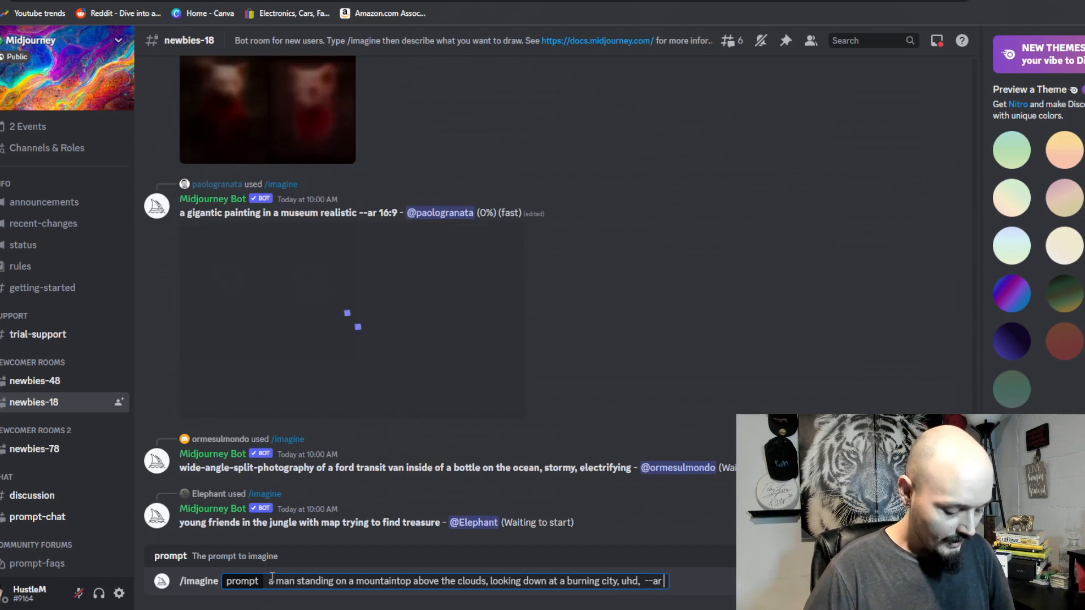
type("6:9")
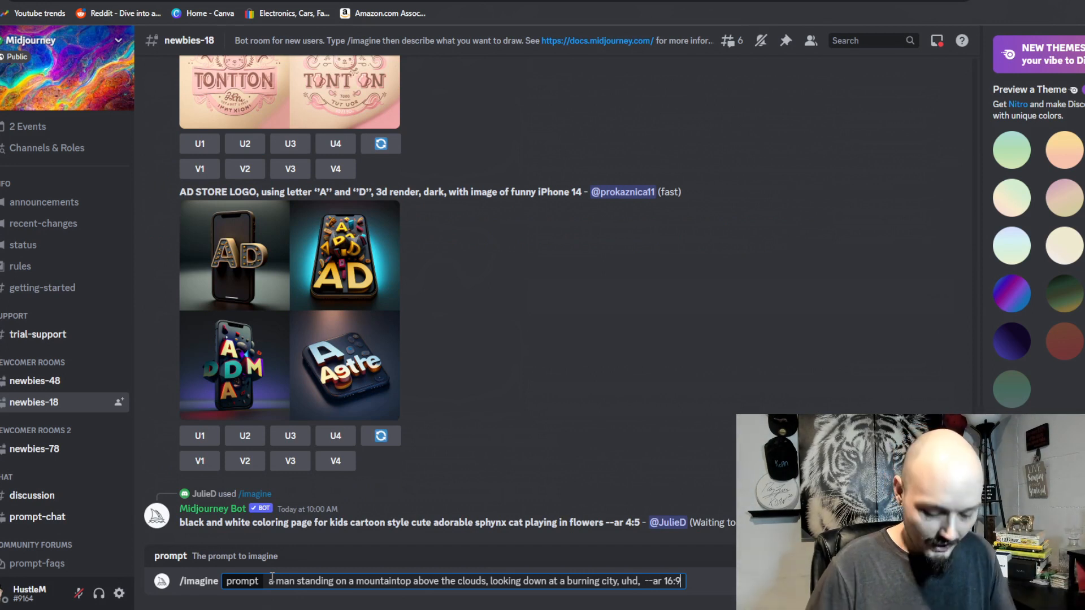
key("Return")
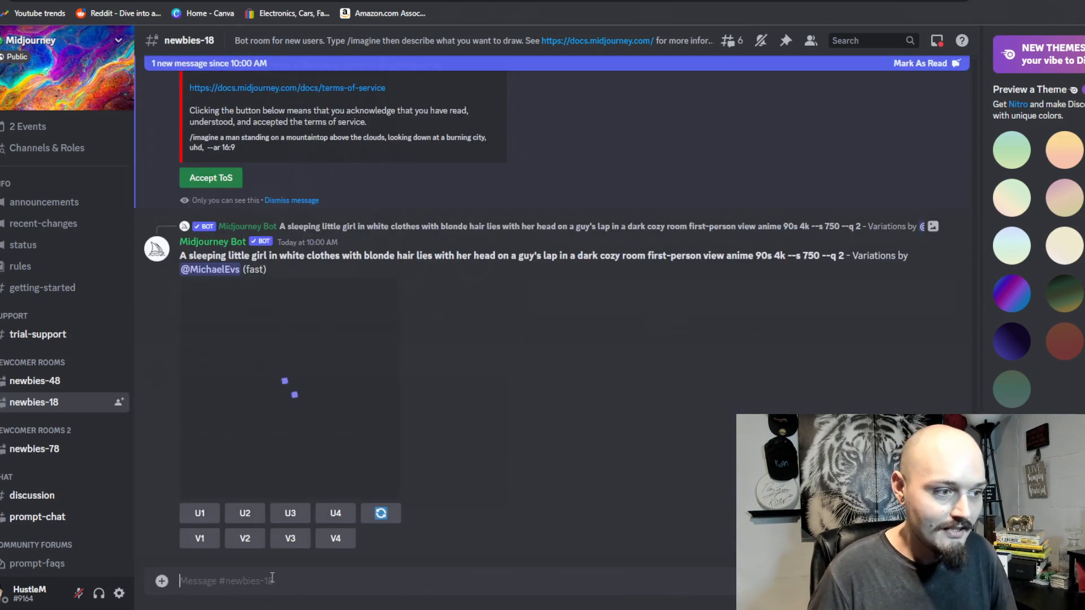
Accept the Midjourney terms of service and find the submitted mountaintop prompt in the room to check its generation progress.
left_click(223, 178)
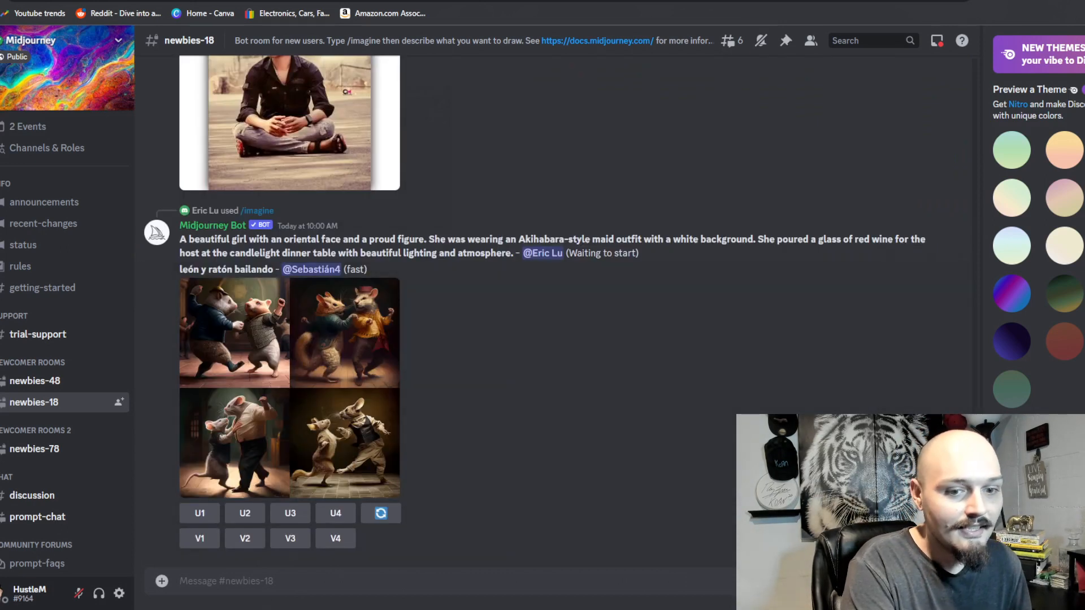
scroll(551, 310, "up", 8)
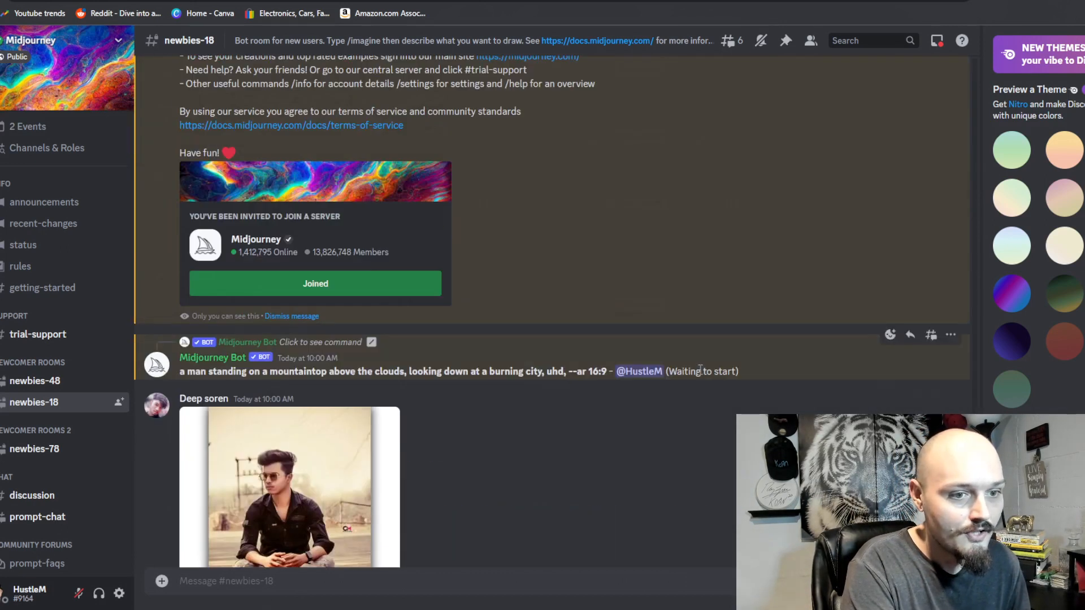
left_click_drag(668, 371, 726, 427)
left_click(726, 428)
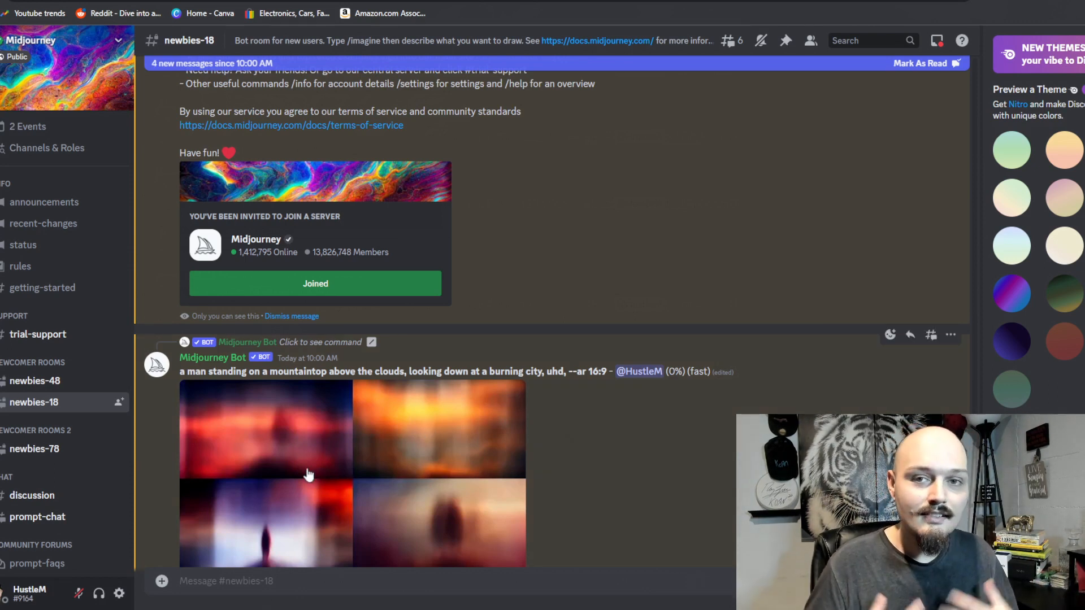
left_click_drag(669, 372, 683, 371)
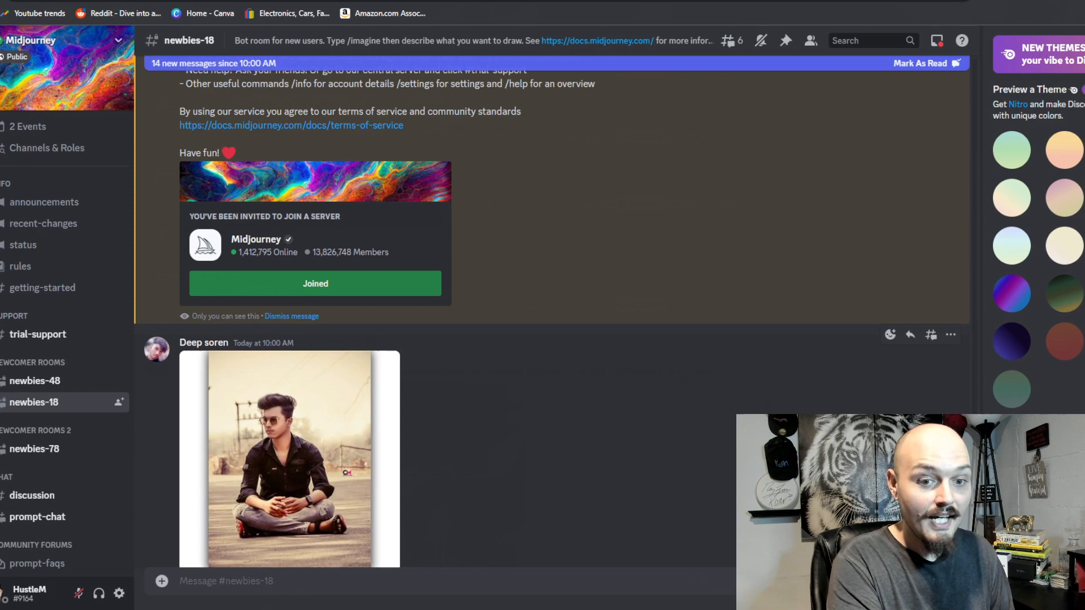
Find the finished mountaintop image grid in the newbies-18 room and view it enlarged.
scroll(552, 317, "down", 15)
scroll(411, 379, "down", 2)
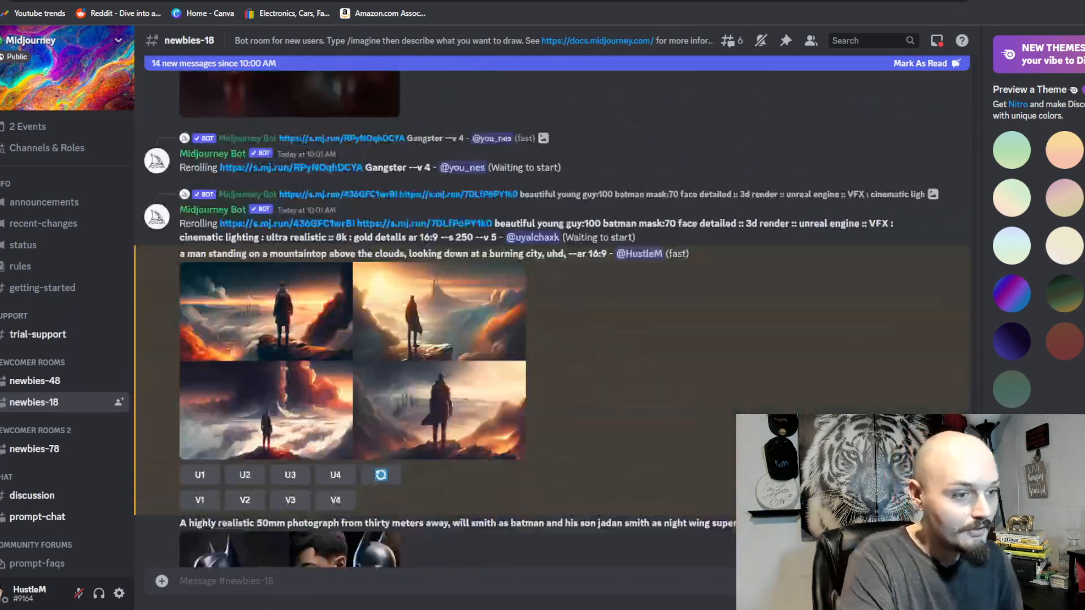
scroll(411, 378, "up", 1)
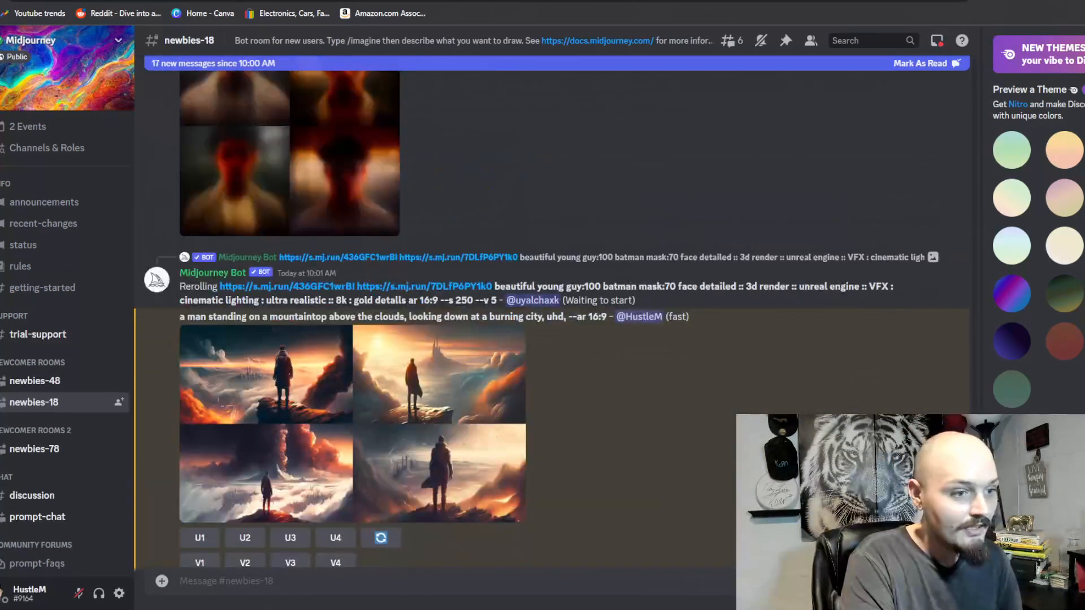
left_click(378, 378)
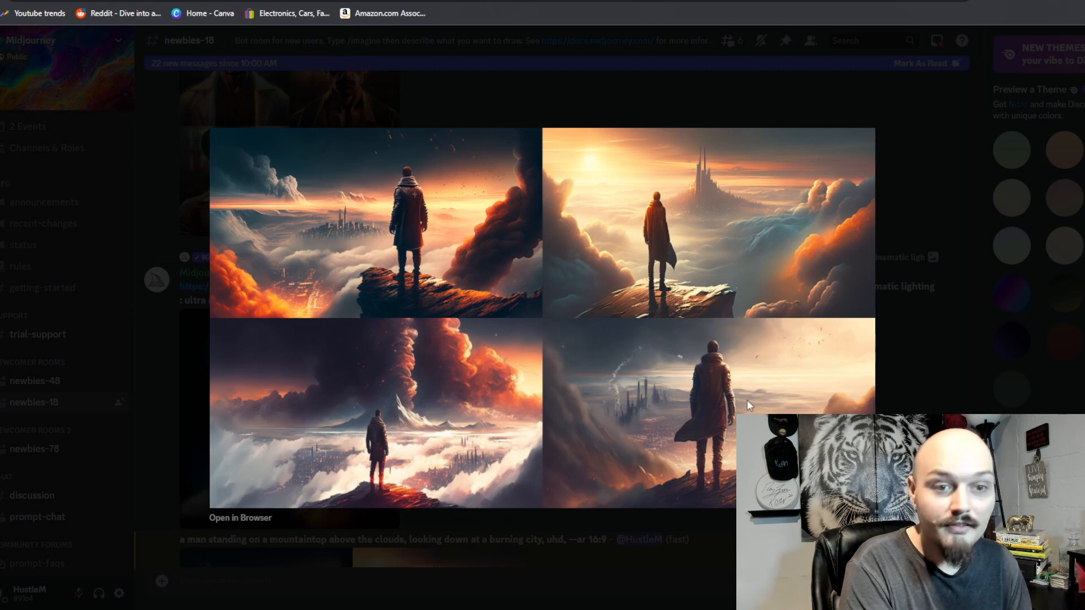
left_click(903, 387)
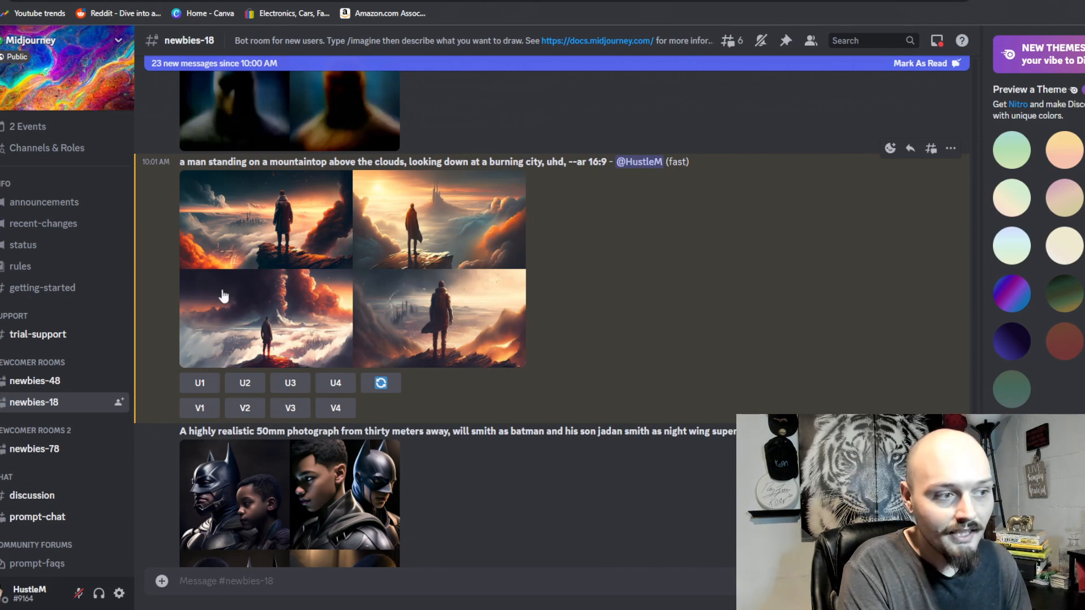
Request variations of the first mountaintop image and locate the variation job in the room.
left_click(201, 408)
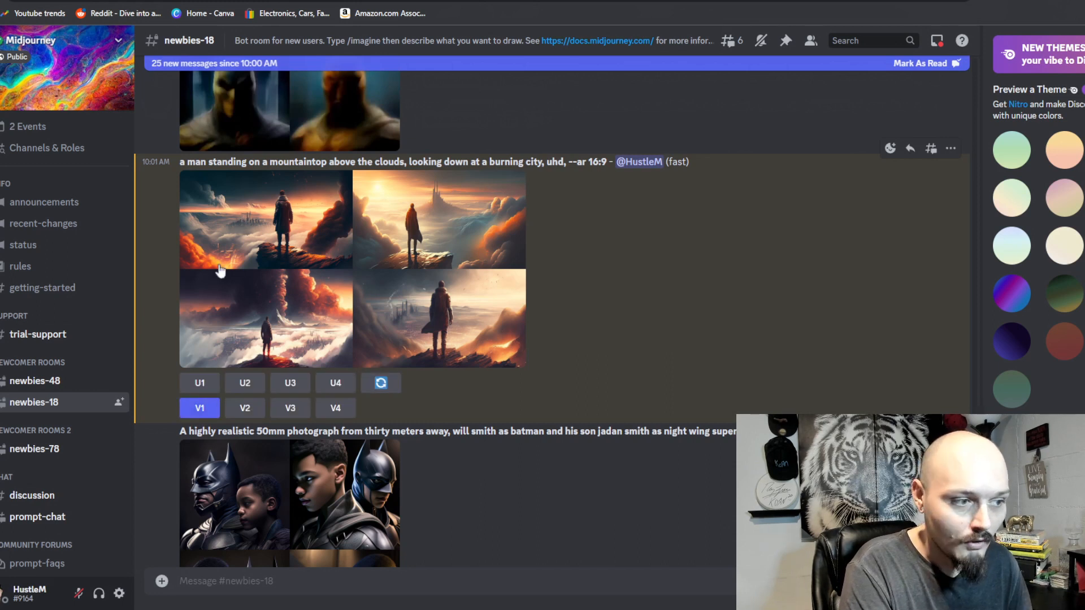
left_click(201, 408)
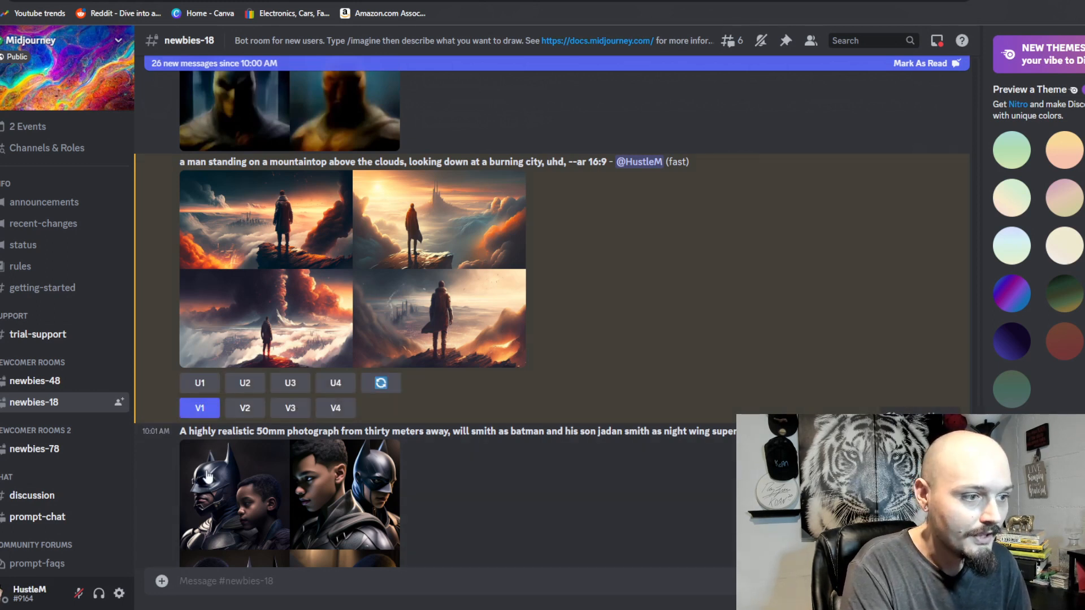
scroll(551, 317, "down", 10)
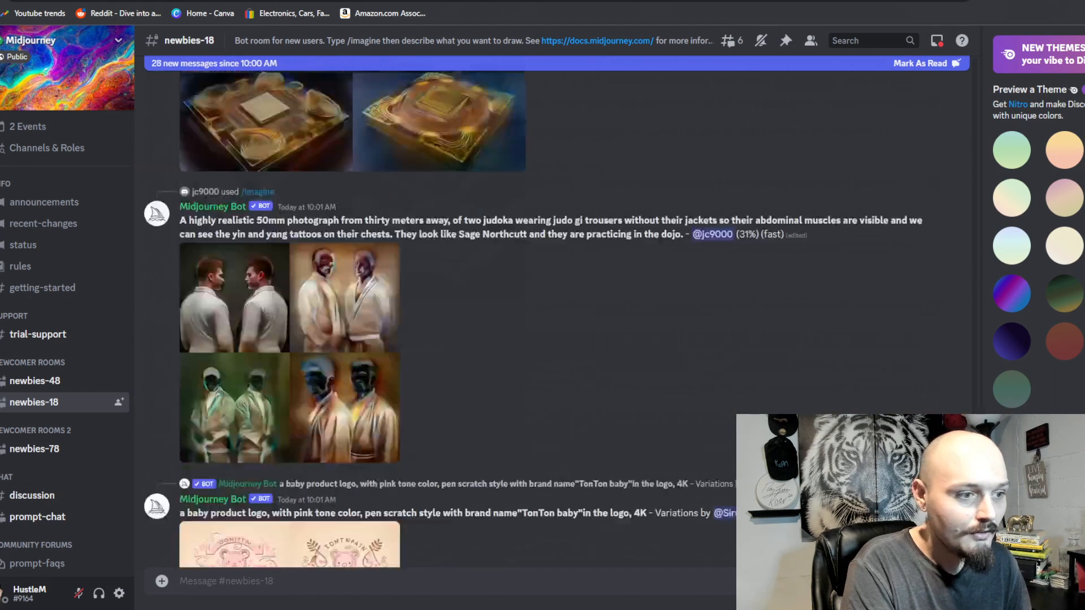
scroll(551, 316, "down", 5)
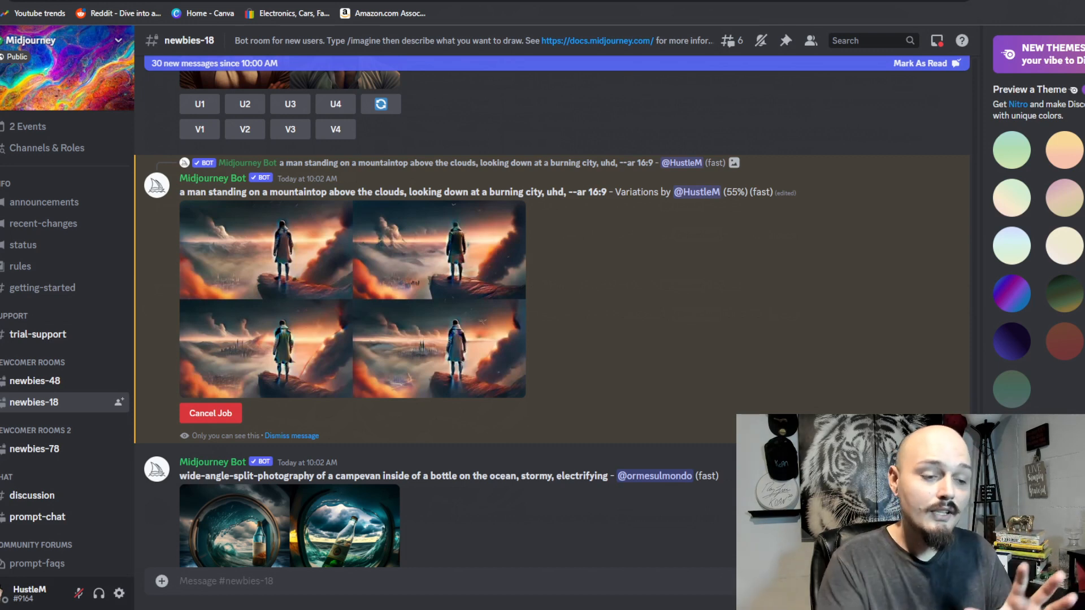
Find the finished variations of the mountaintop image and inspect the grid enlarged.
left_click(574, 585)
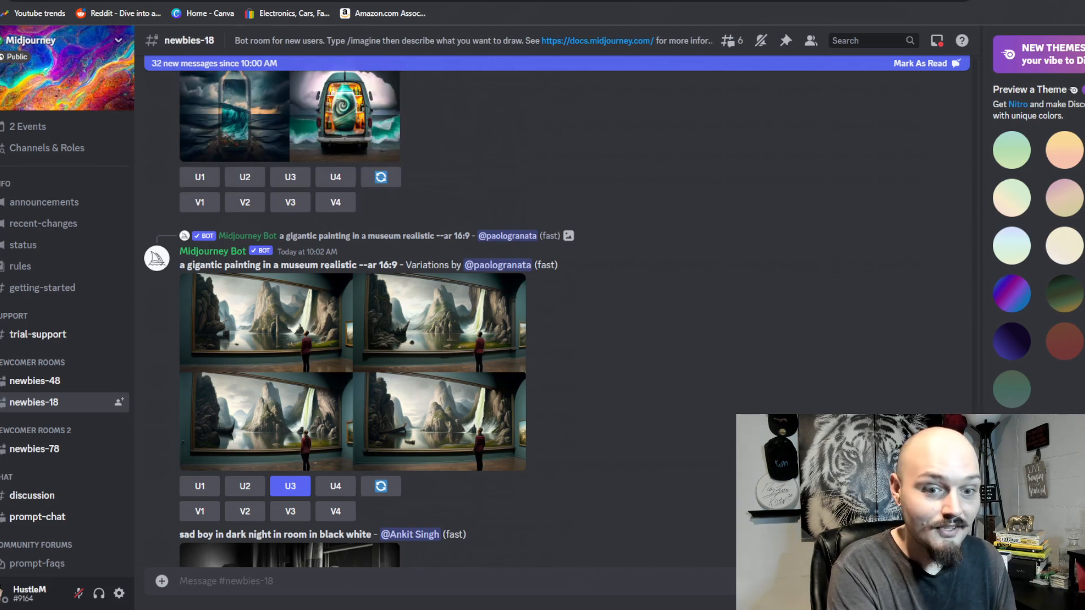
scroll(452, 317, "down", 20)
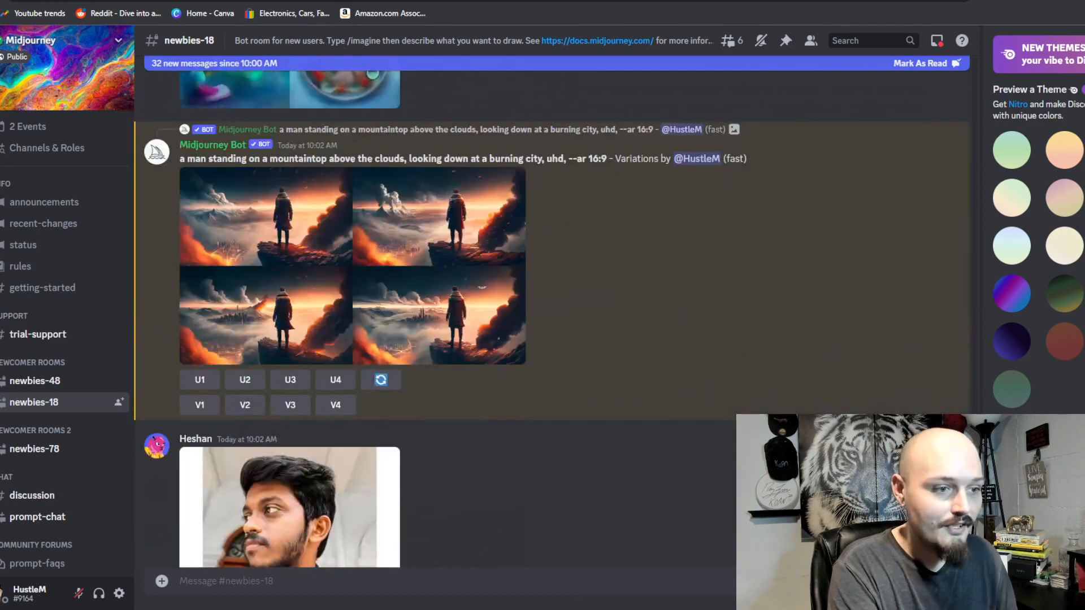
left_click(407, 274)
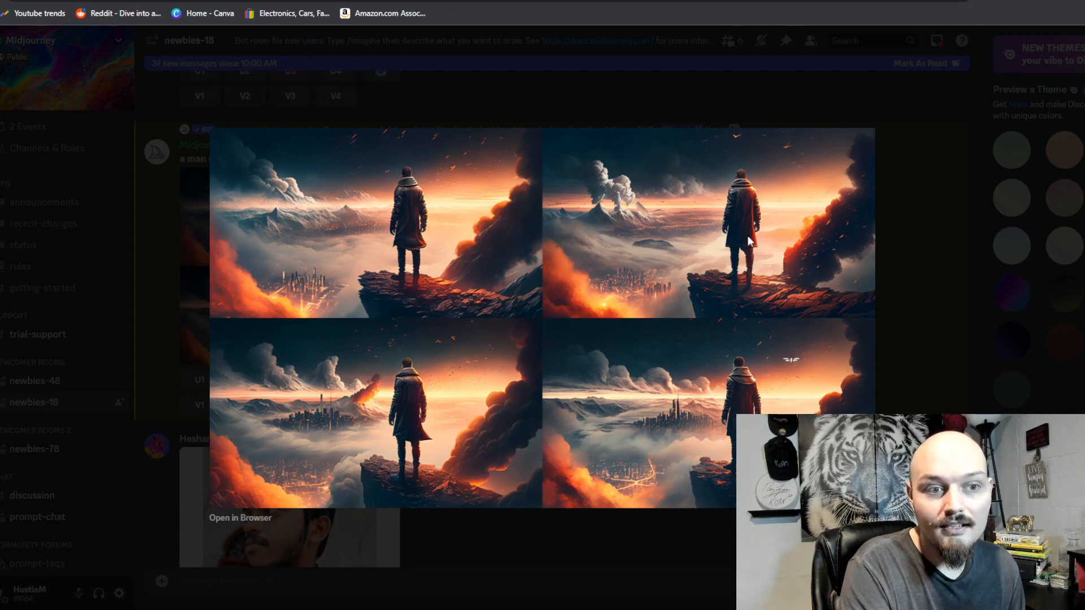
left_click(920, 260)
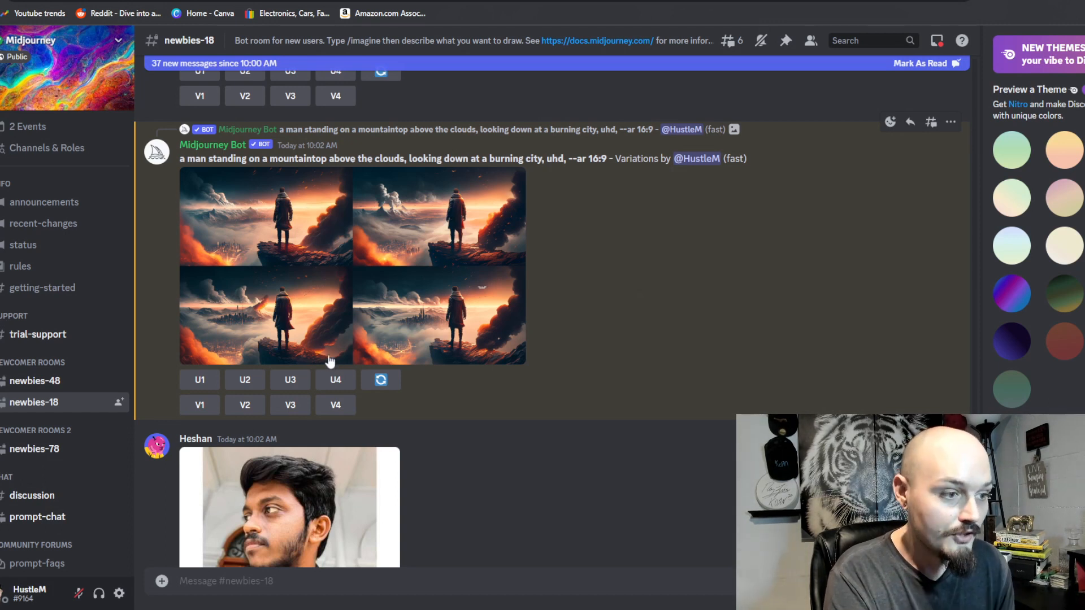
Upscale the second image of the variations grid and cancel the duplicate upscale job.
left_click(246, 382)
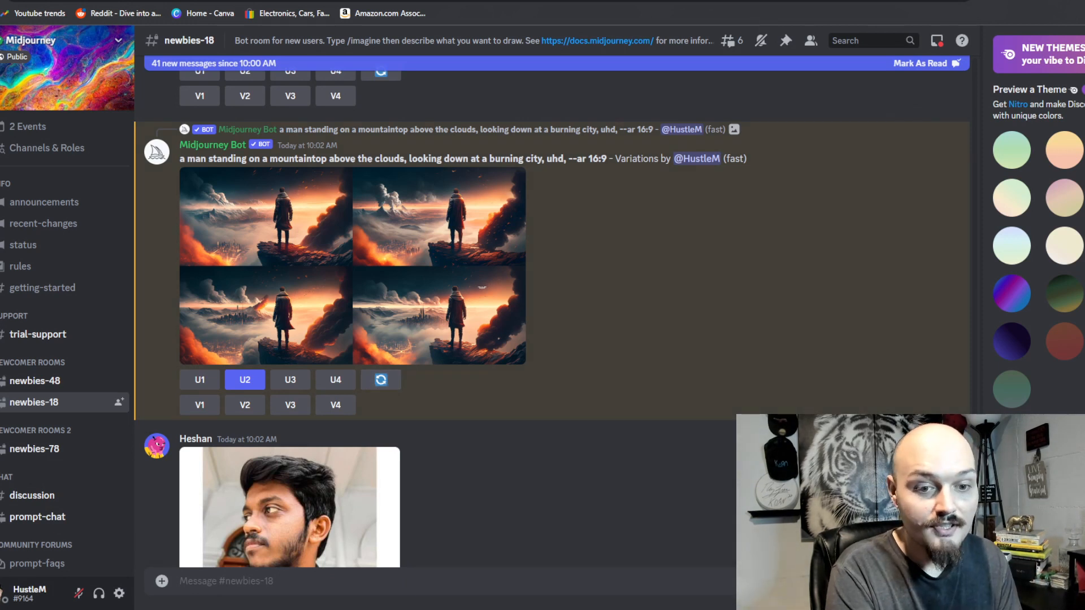
scroll(551, 317, "up", 15)
scroll(551, 316, "down", 10)
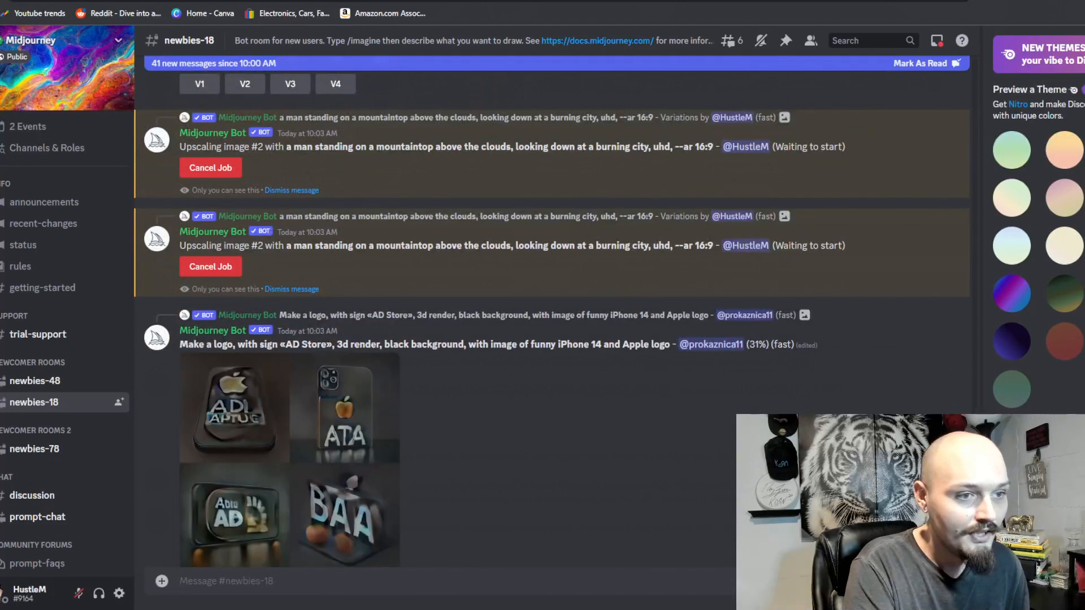
left_click(221, 269)
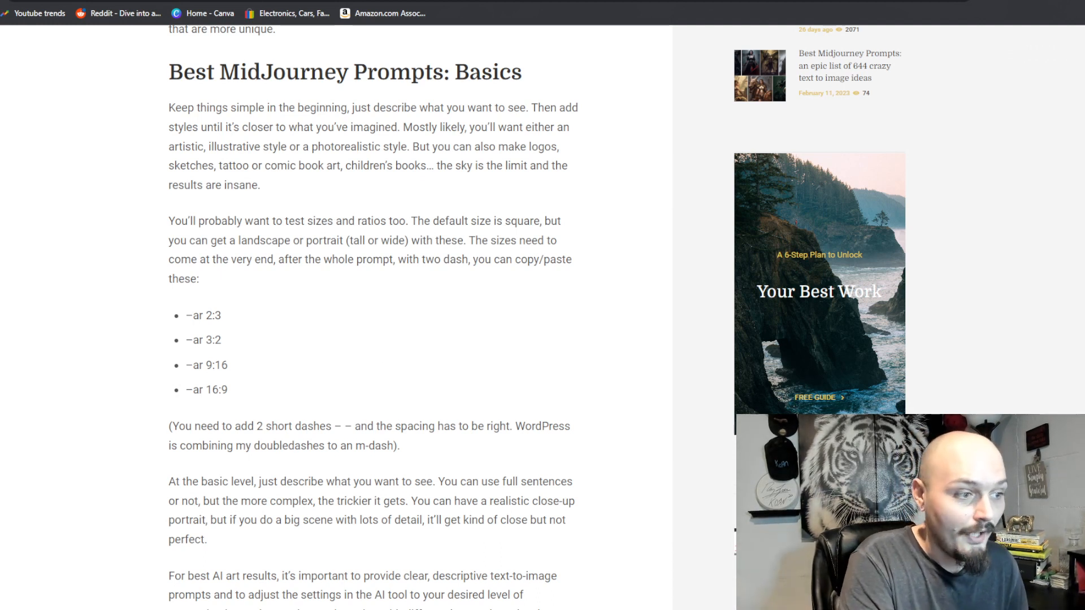
Switch to the Midjourney prompts article and highlight the listed aspect ratio parameters, including 16:9 and 9:16.
left_click_drag(187, 389, 238, 396)
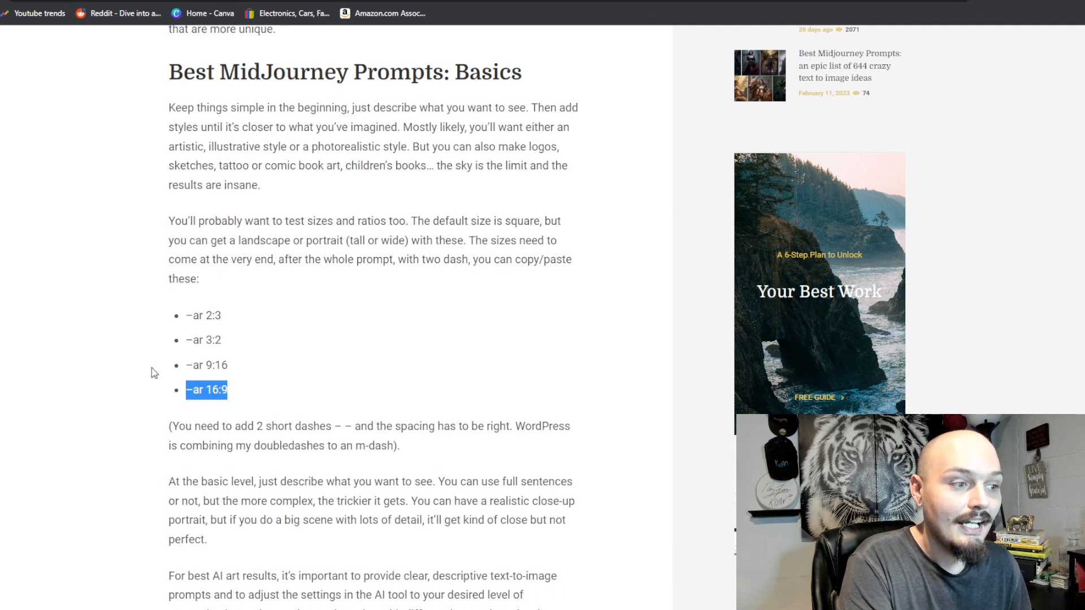
left_click_drag(205, 365, 213, 365)
left_click(251, 376)
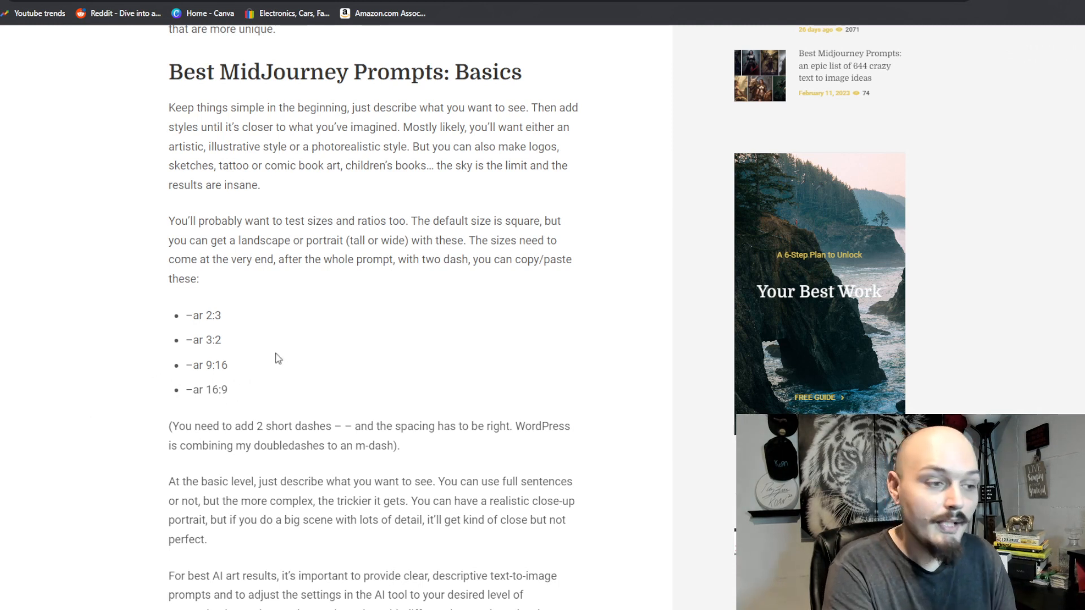
left_click_drag(252, 395, 165, 345)
left_click(78, 361)
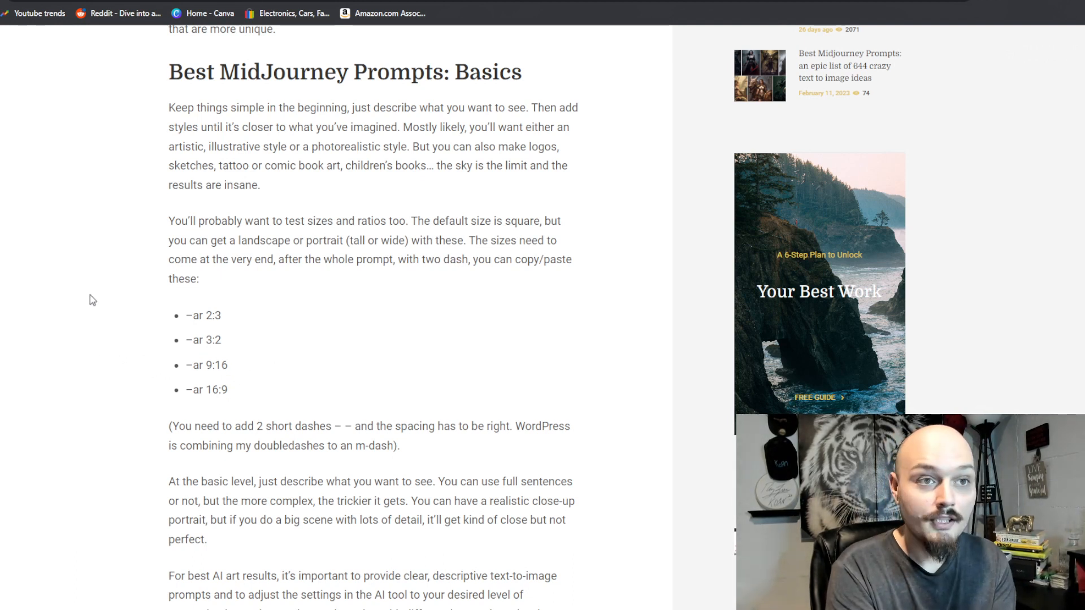
left_click(88, 314)
Review the basic keyword examples for Abstract Art and Surreal Art in the article.
scroll(89, 363, "down", 9)
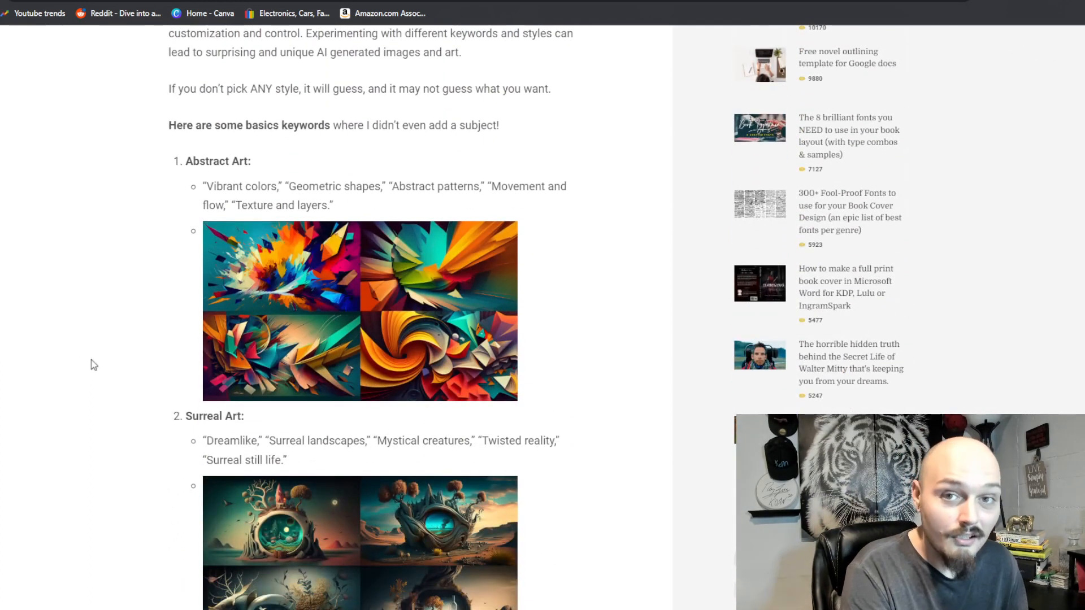
scroll(110, 277, "up", 1)
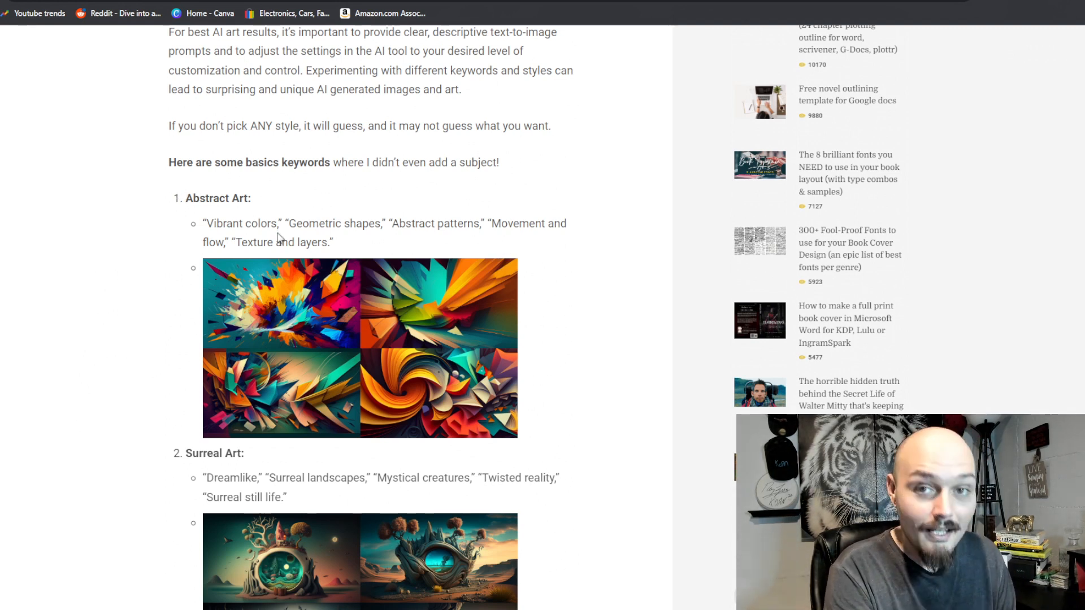
middle_click(109, 283)
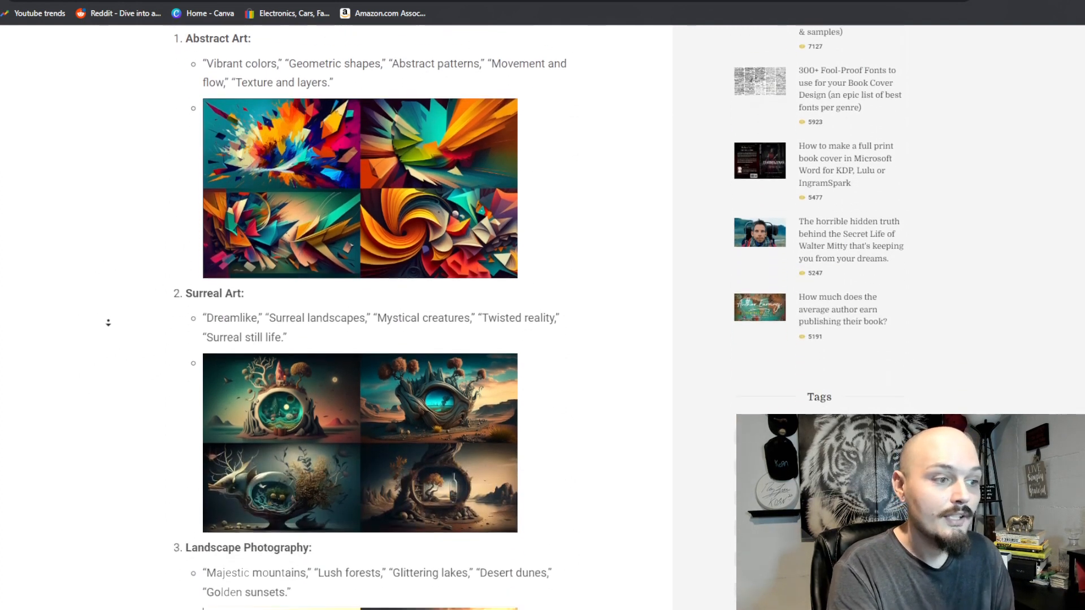
middle_click(107, 323)
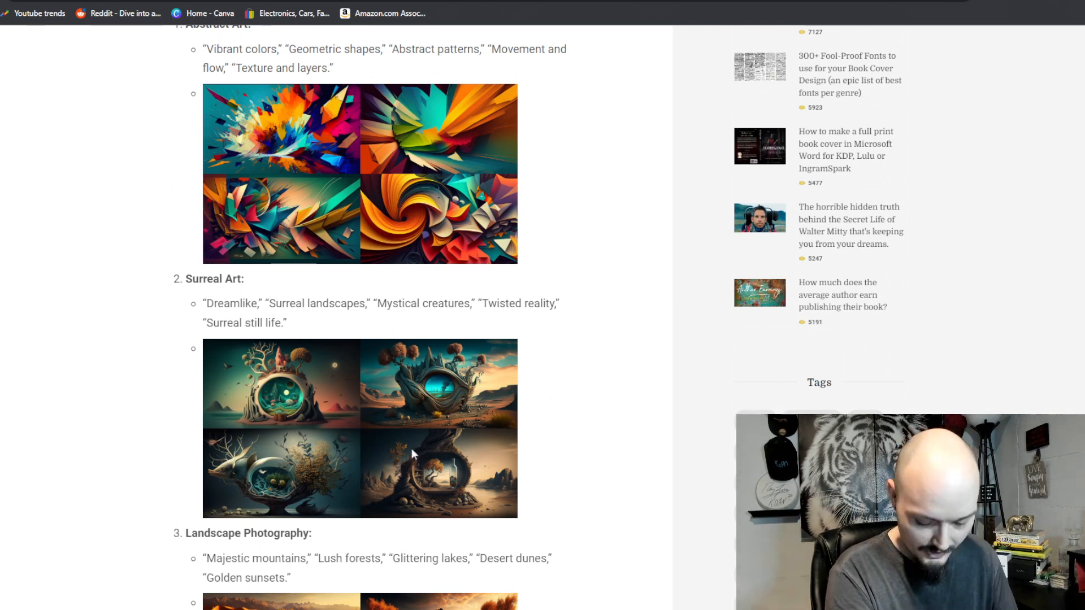
Enlarge the article page and read the Surreal Art and Landscape Photography keyword examples.
key("ctrl+plus")
key("ctrl+plus")
key("ctrl+plus")
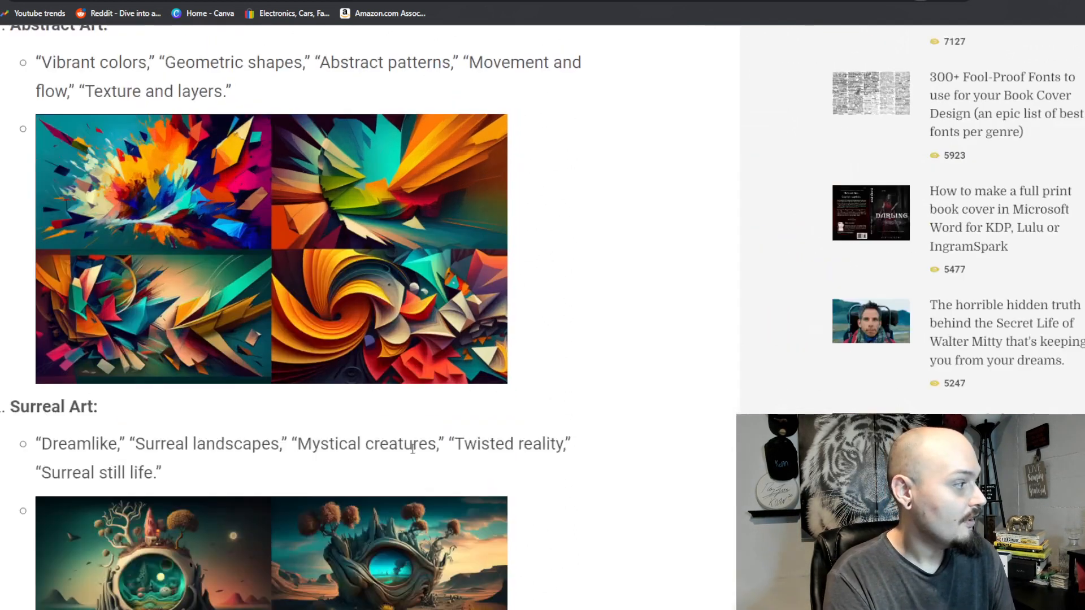
middle_click(631, 308)
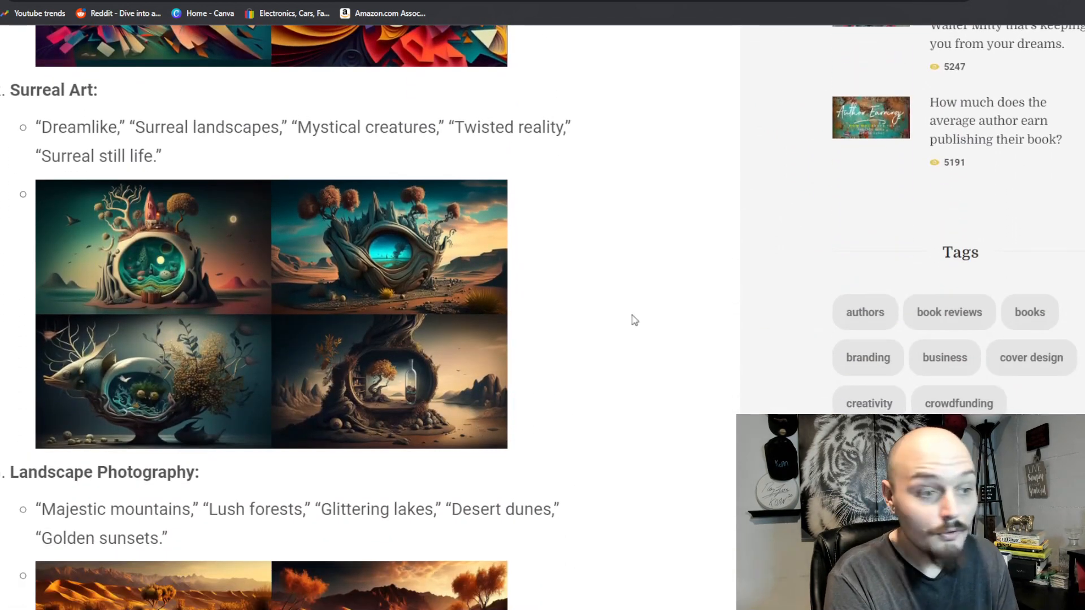
left_click(631, 324)
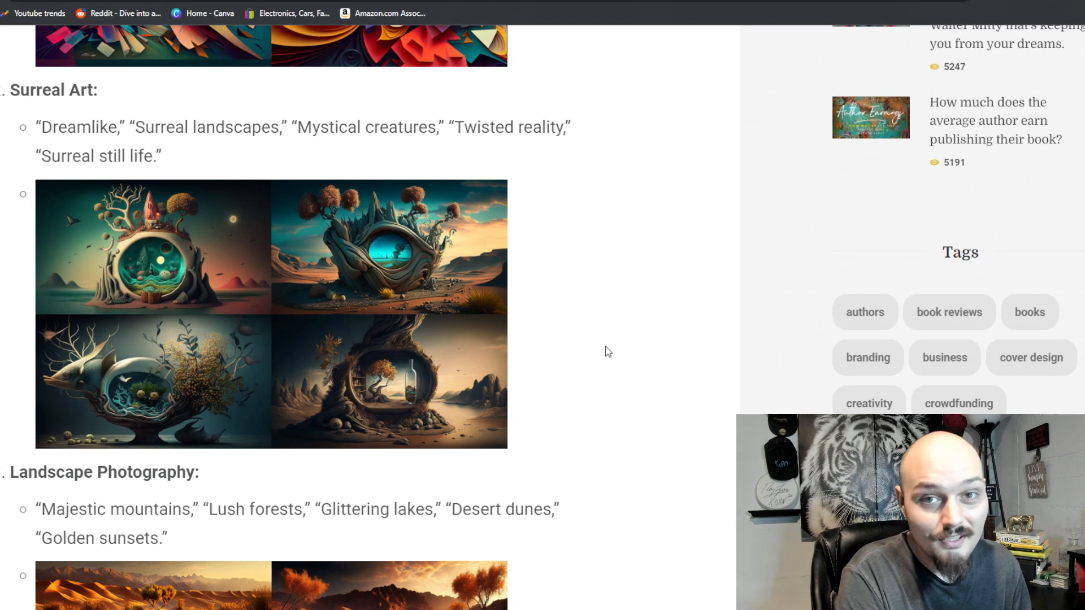
middle_click(632, 309)
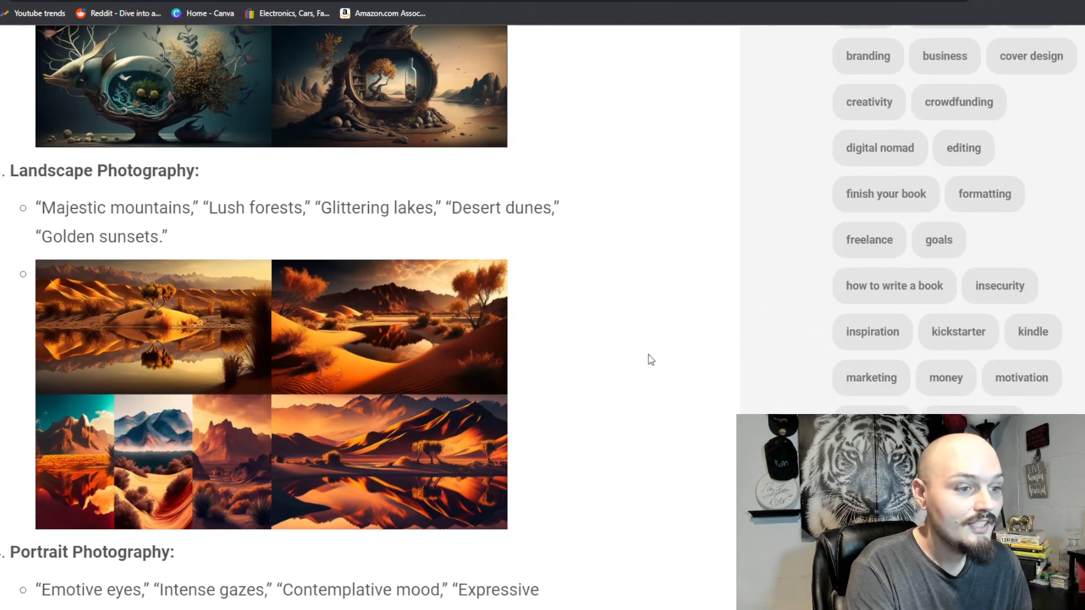
left_click(648, 359)
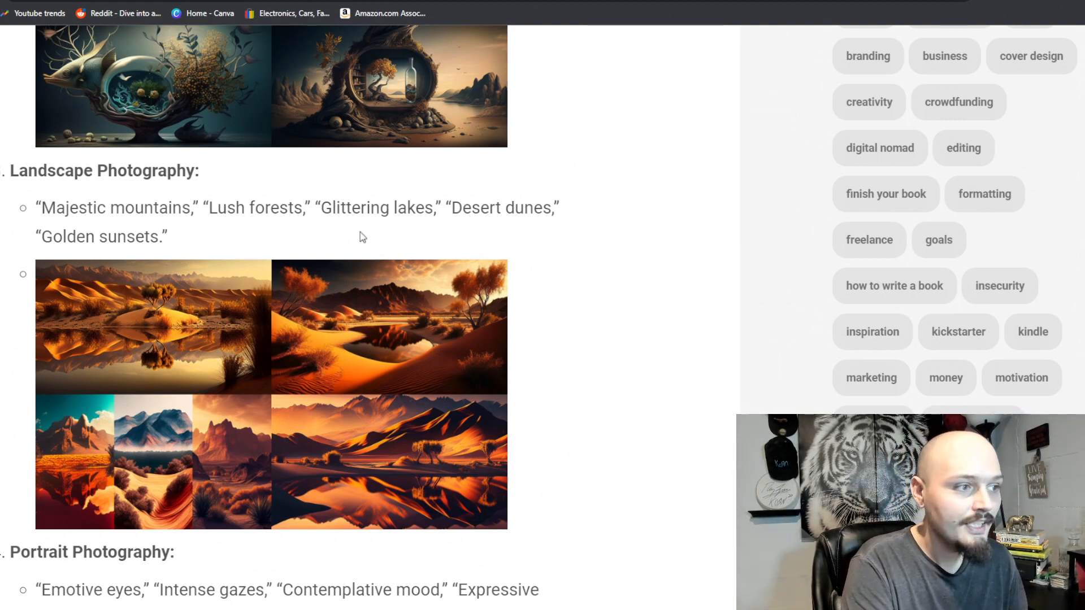
Examine the Portrait Photography and Minimalism keywords and the extra Midjourney settings, down to the Art Styles & Photography section.
middle_click(664, 249)
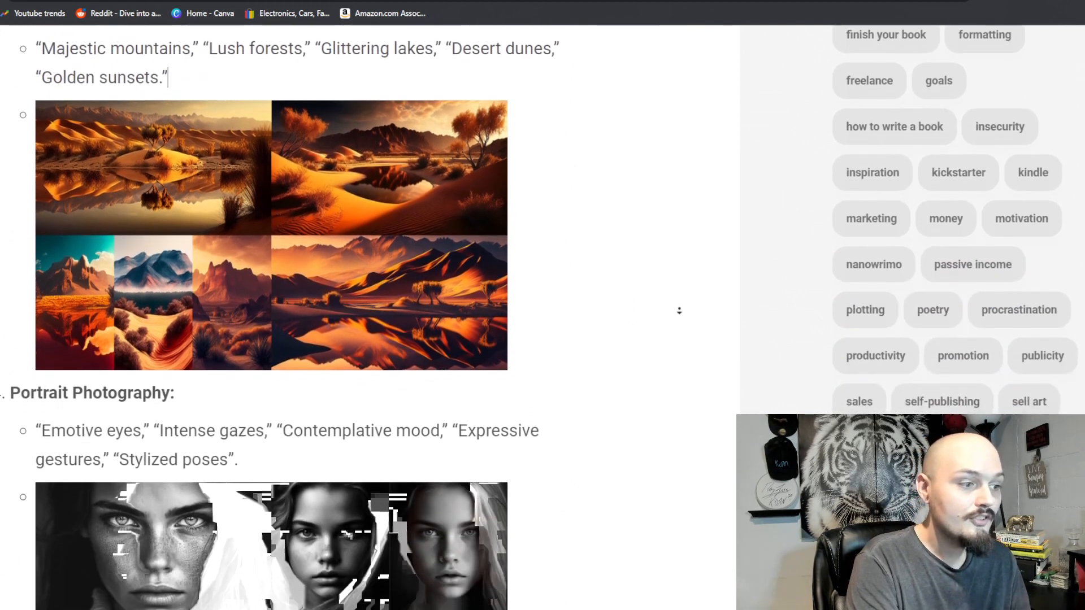
middle_click(680, 311)
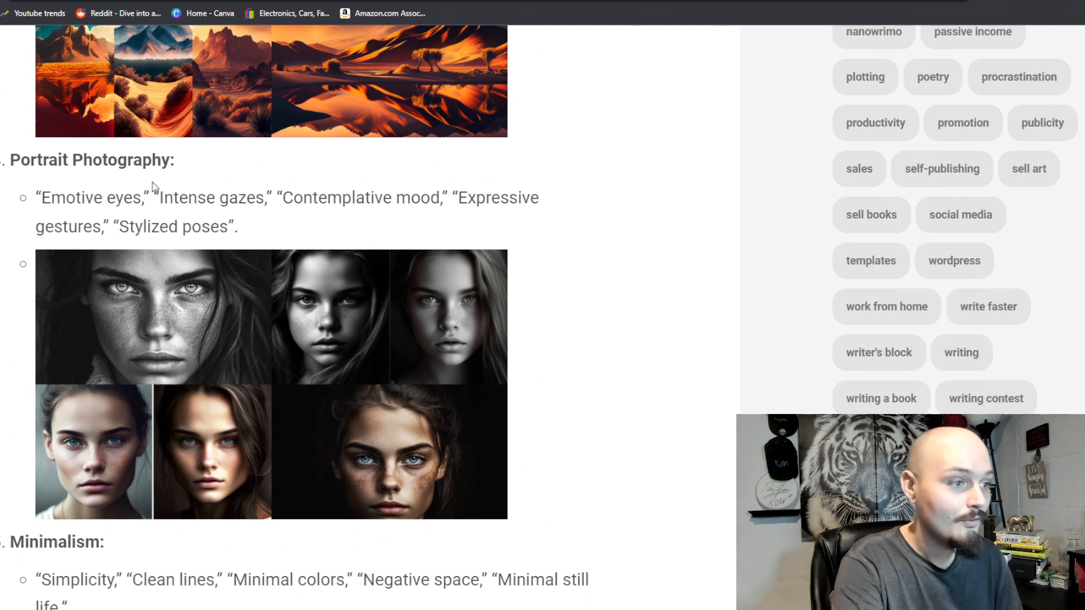
scroll(542, 316, "down", 5)
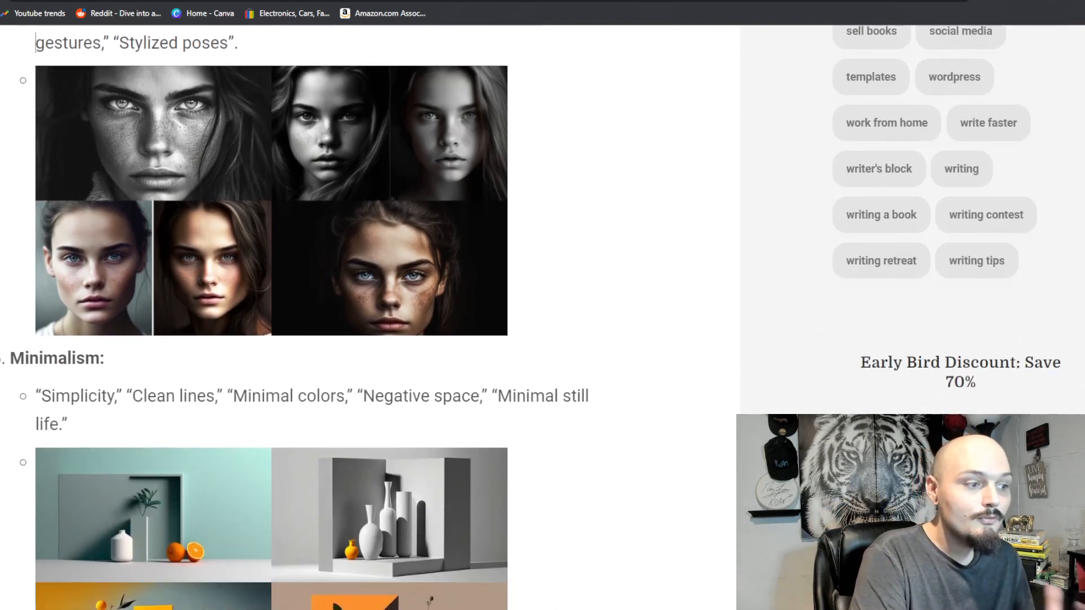
scroll(271, 317, "down", 3)
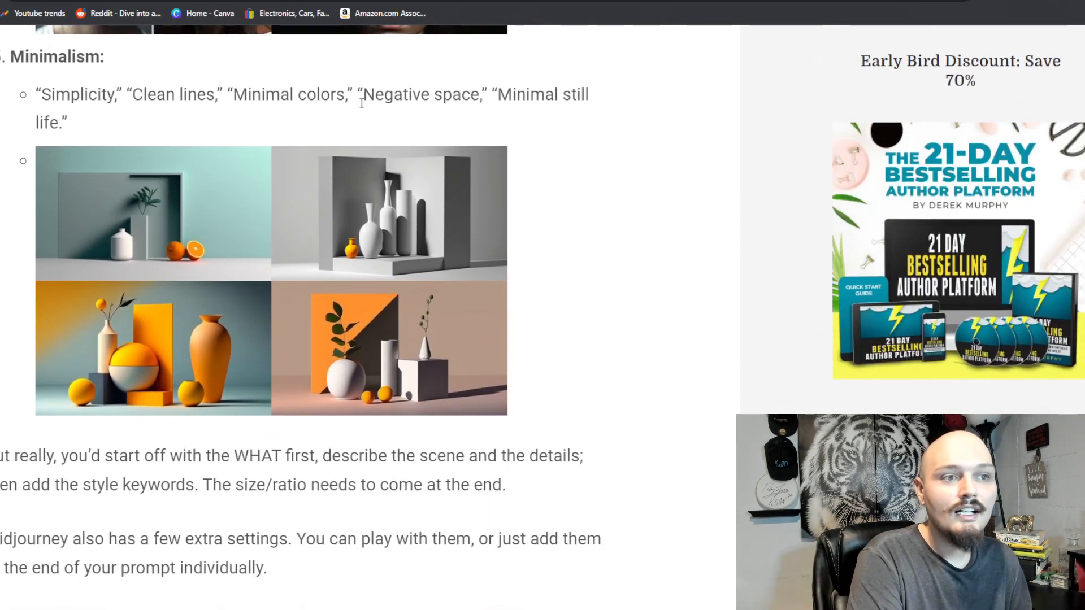
scroll(9, 252, "down", 3)
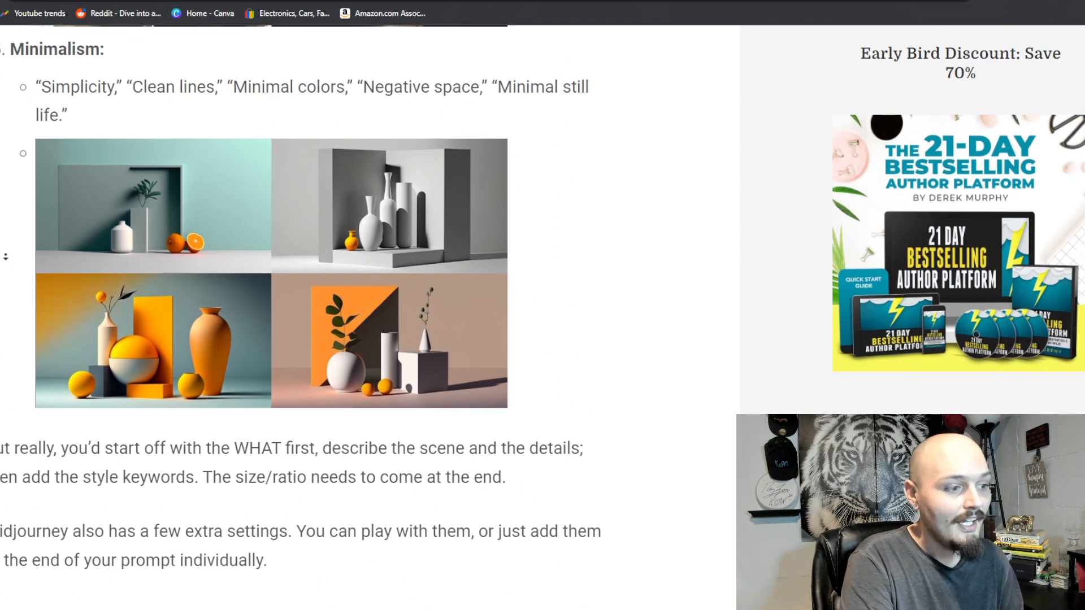
scroll(9, 285, "down", 3)
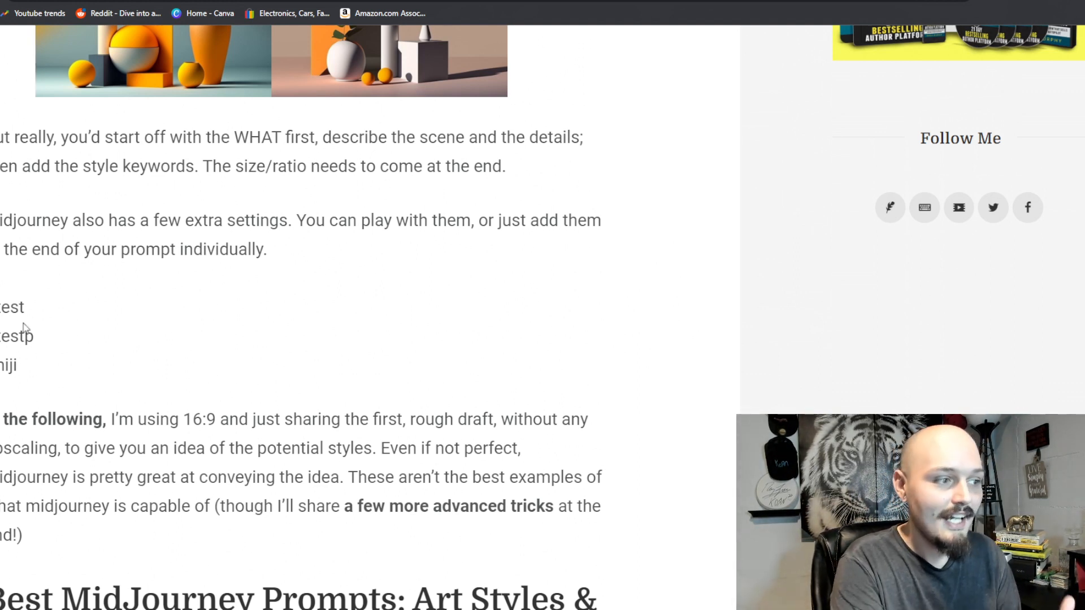
middle_click(678, 285)
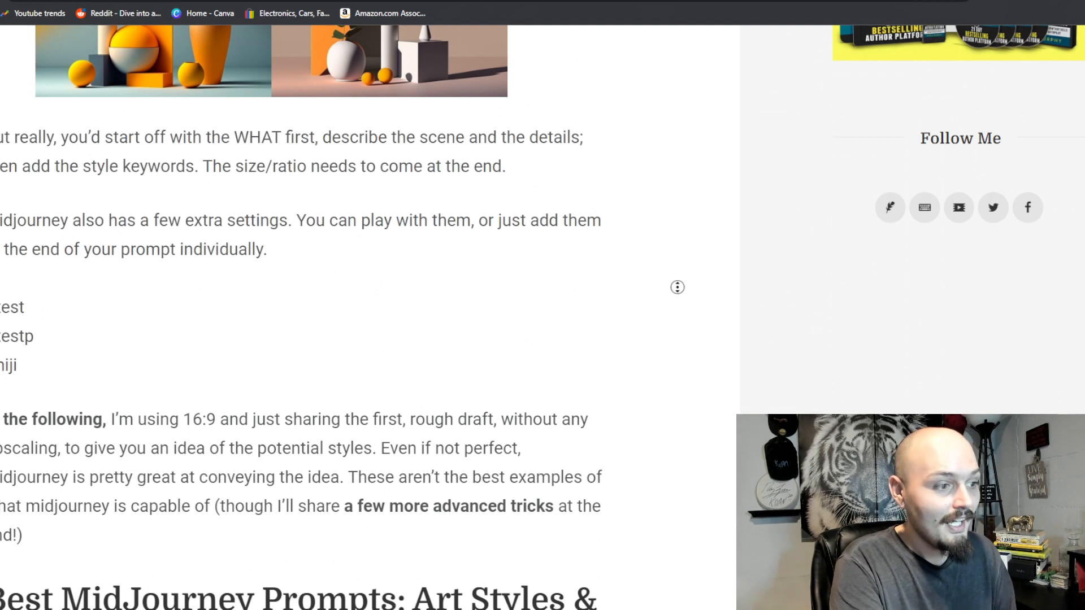
middle_click(690, 346)
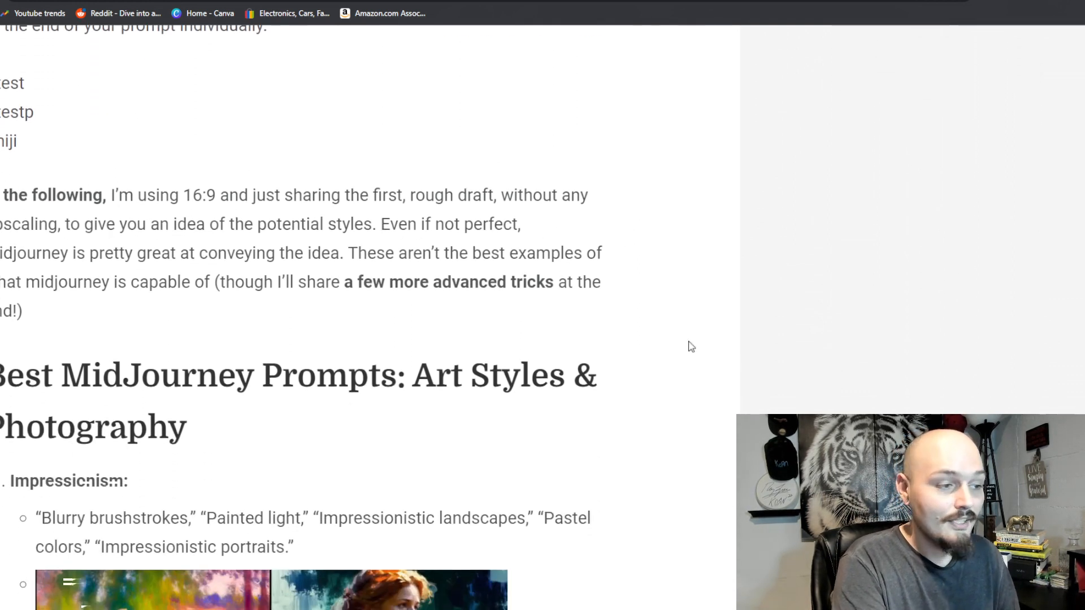
Review the Impressionism keywords and example images in the Art Styles & Photography section.
middle_click(698, 322)
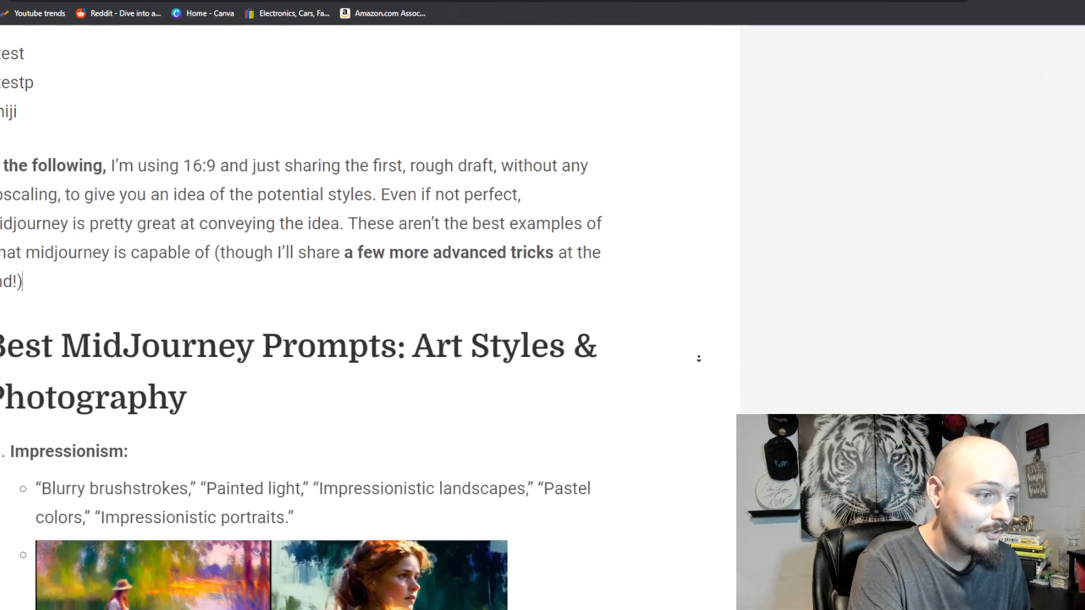
middle_click(687, 335)
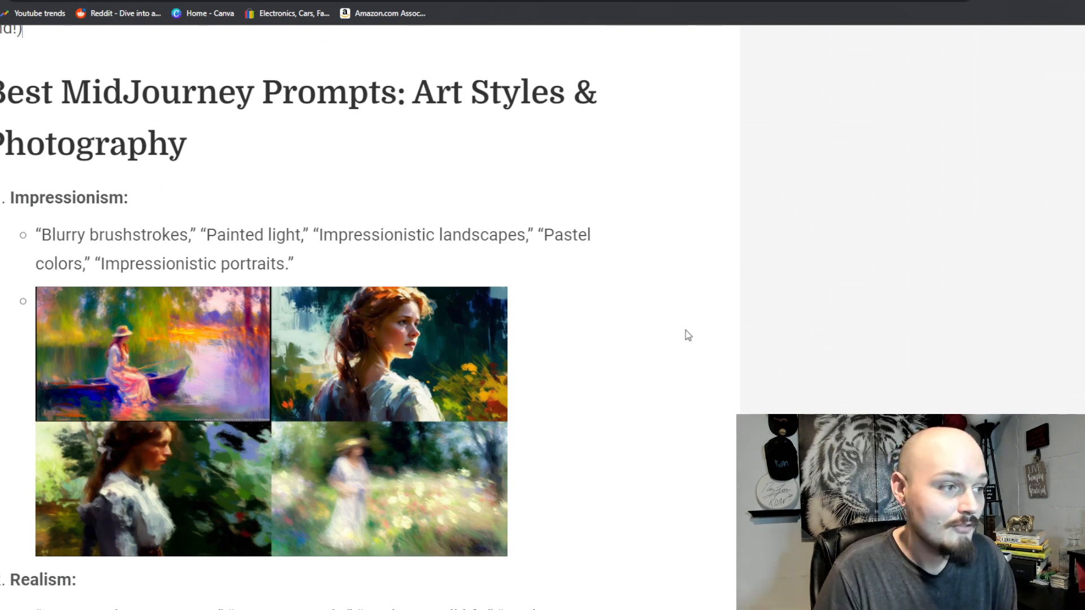
middle_click(673, 243)
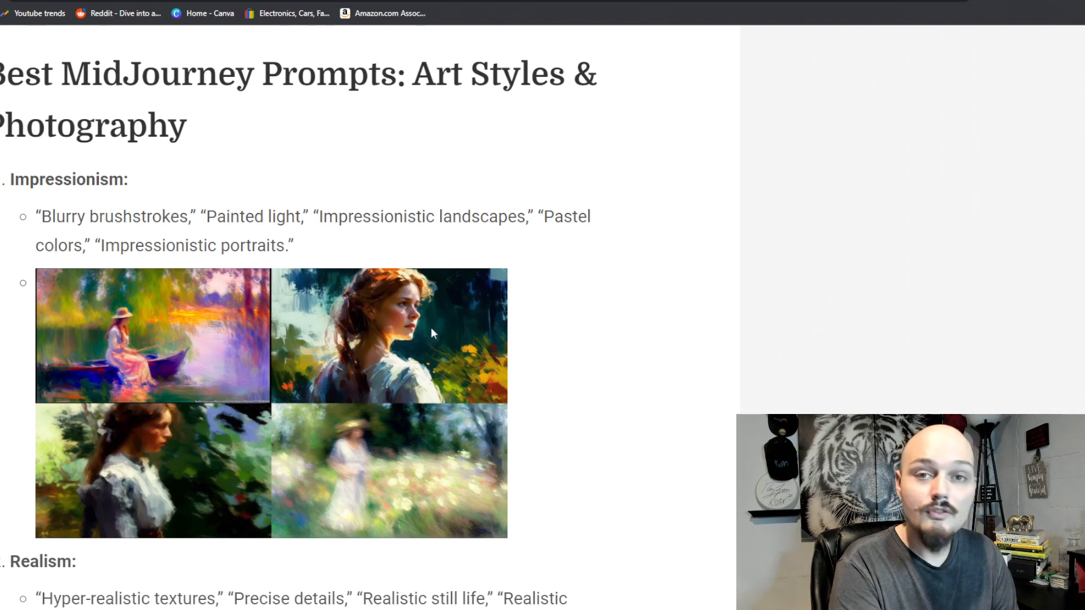
Review the Realism keywords and example images, highlighting "Hyper-realistic" and "Realistic still life" in the keyword list.
middle_click(696, 251)
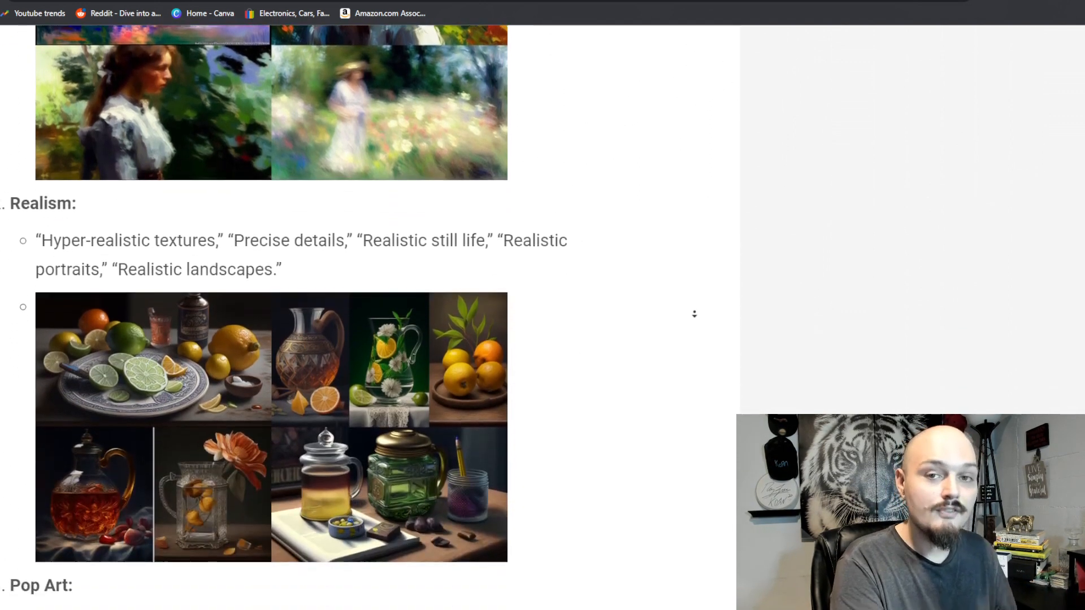
middle_click(699, 317)
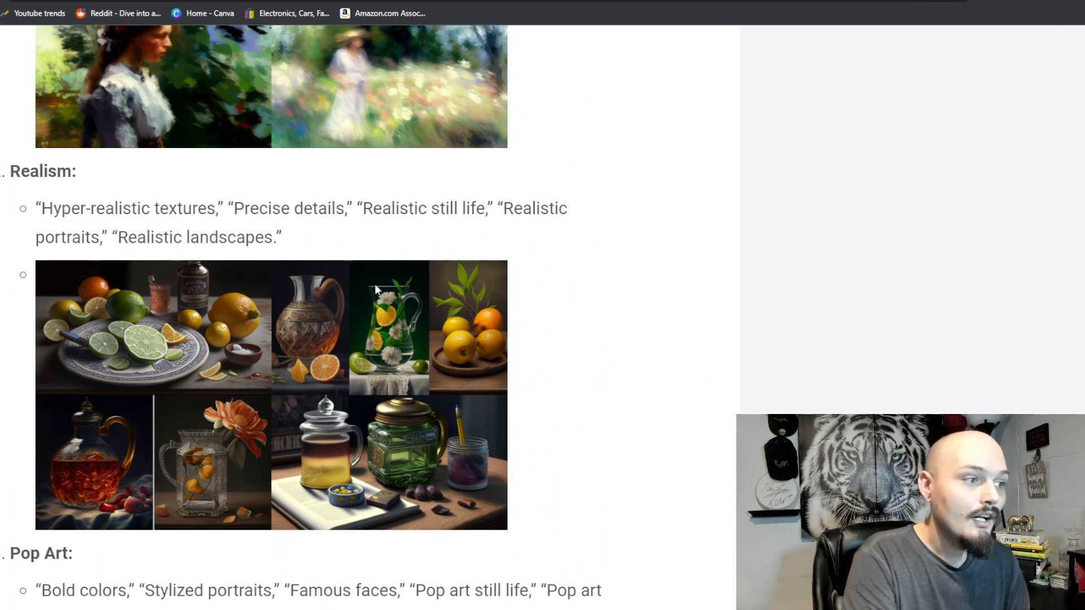
left_click_drag(44, 208, 150, 209)
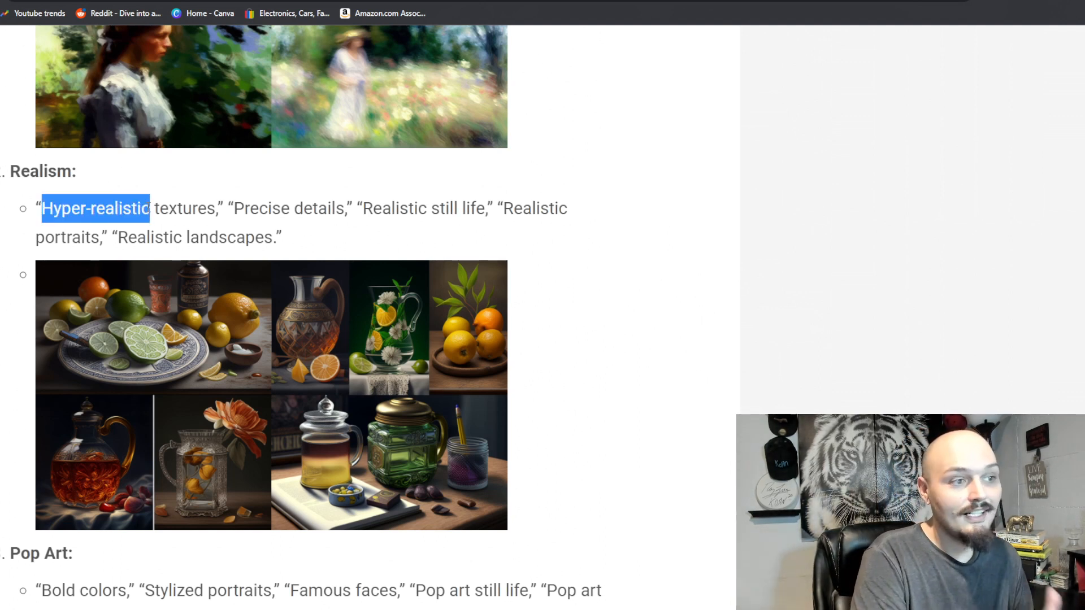
left_click_drag(247, 210, 498, 209)
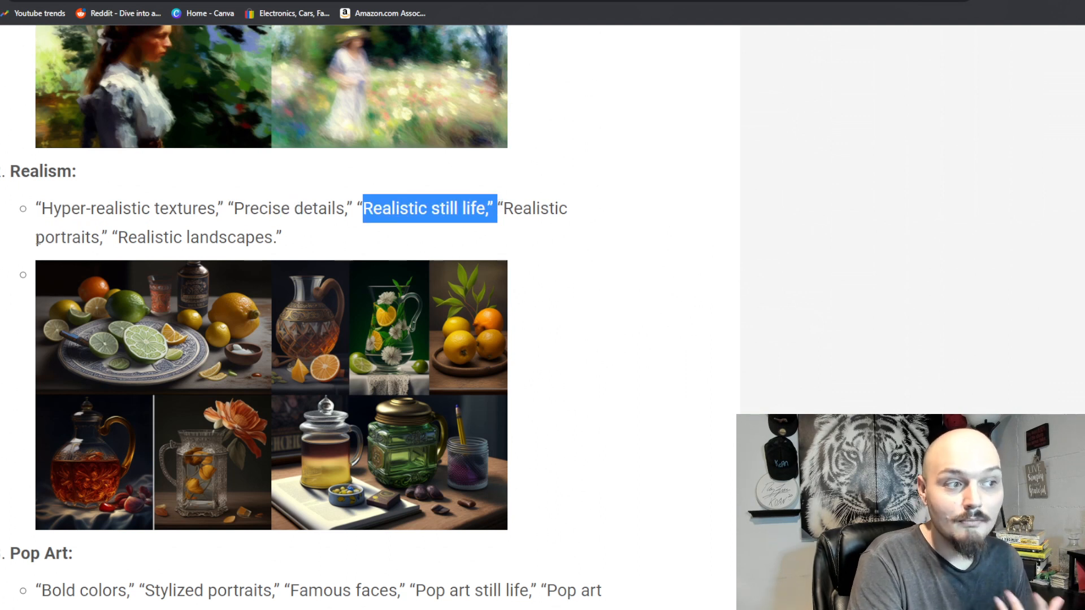
left_click(706, 248)
Study the Pop Art keywords and sample portraits, highlighting "Stylized portraits" and the "Pop art" phrases.
scroll(711, 300, "down", 3)
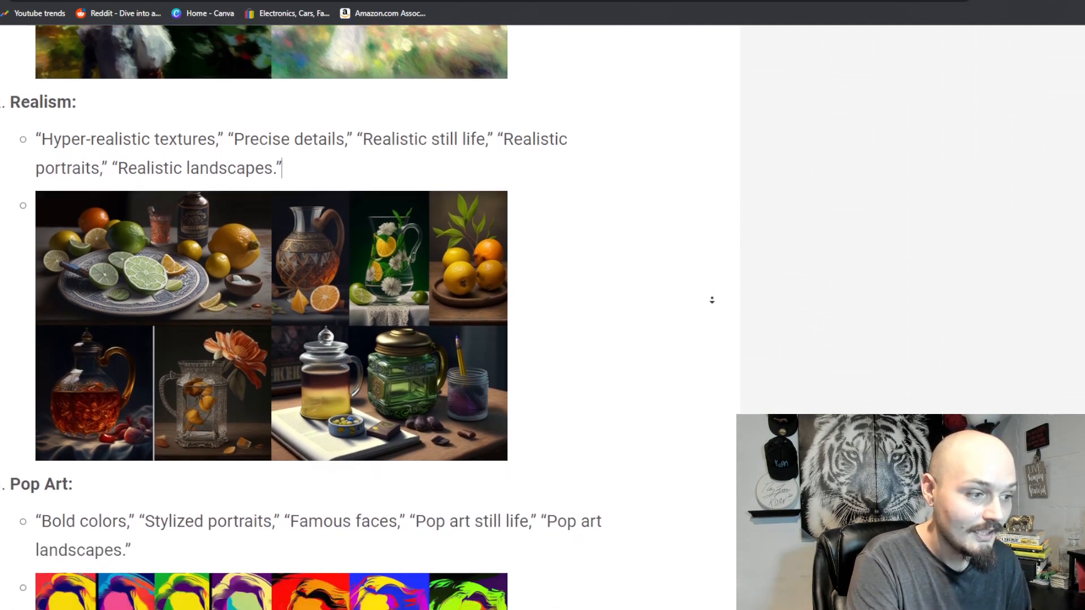
scroll(712, 300, "down", 3)
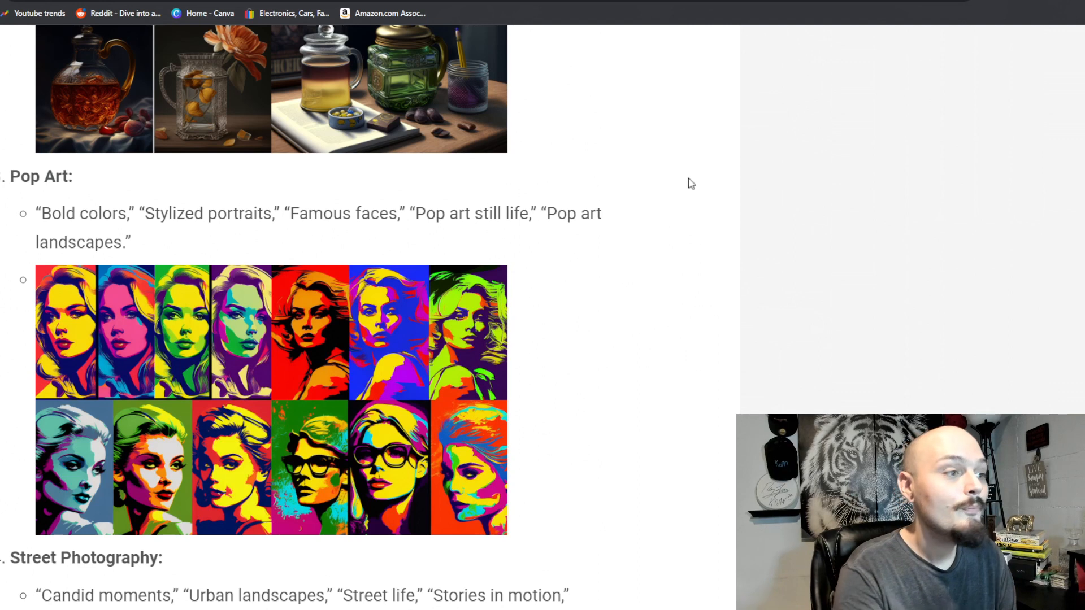
left_click_drag(37, 213, 275, 216)
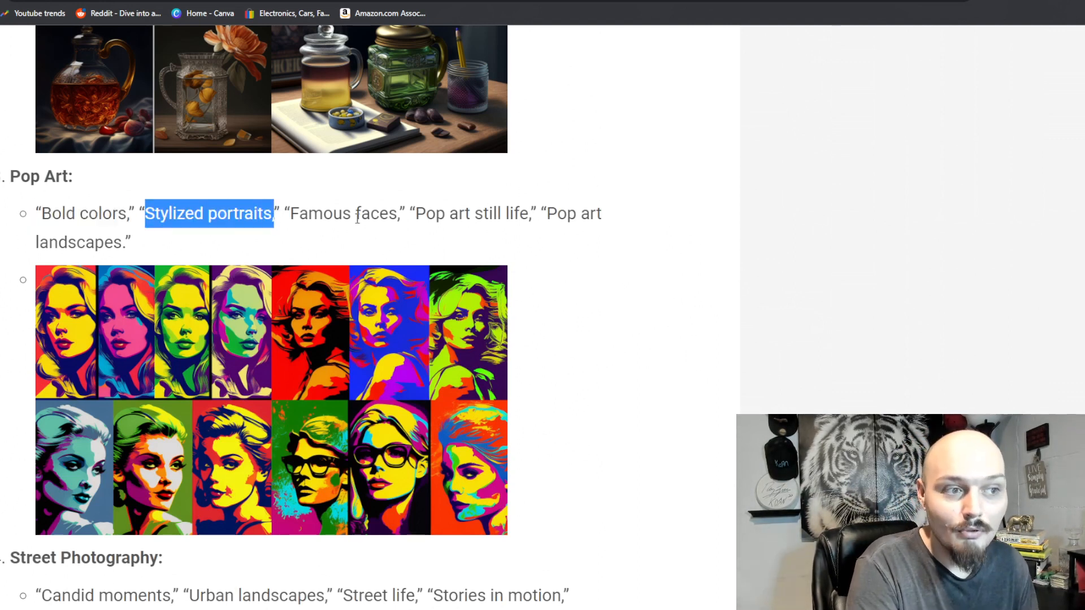
left_click_drag(416, 214, 600, 242)
left_click(680, 255)
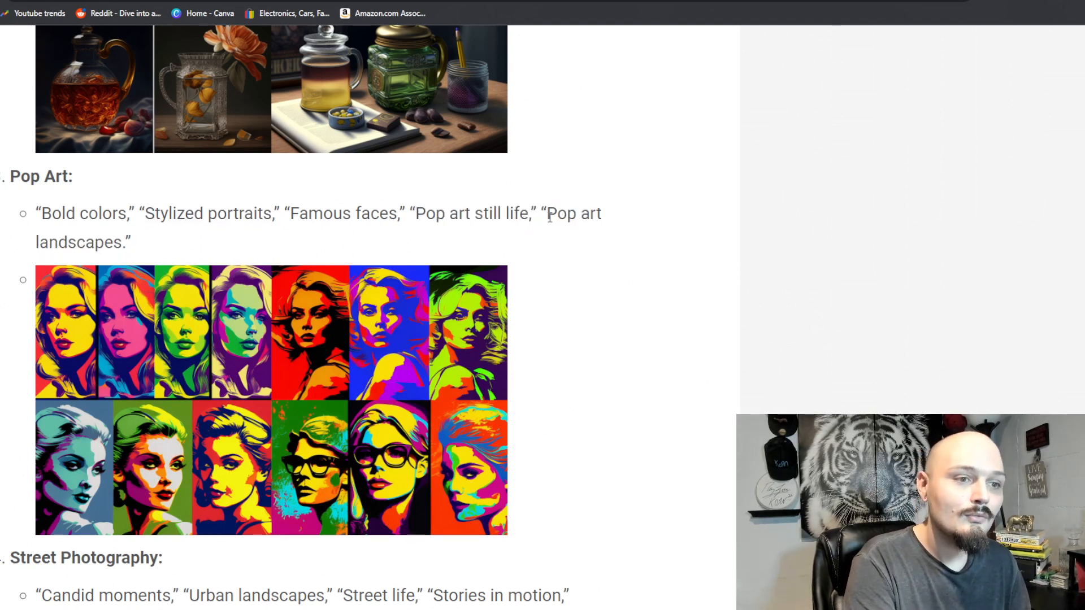
left_click_drag(546, 213, 616, 221)
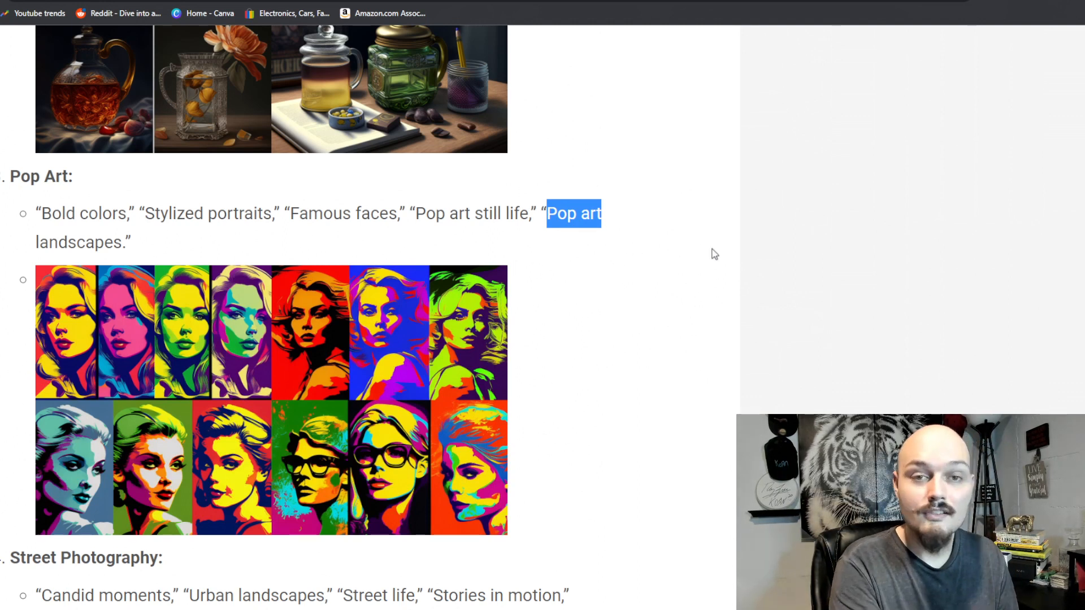
Examine the Street Photography keywords and the black-and-white example images.
middle_click(712, 252)
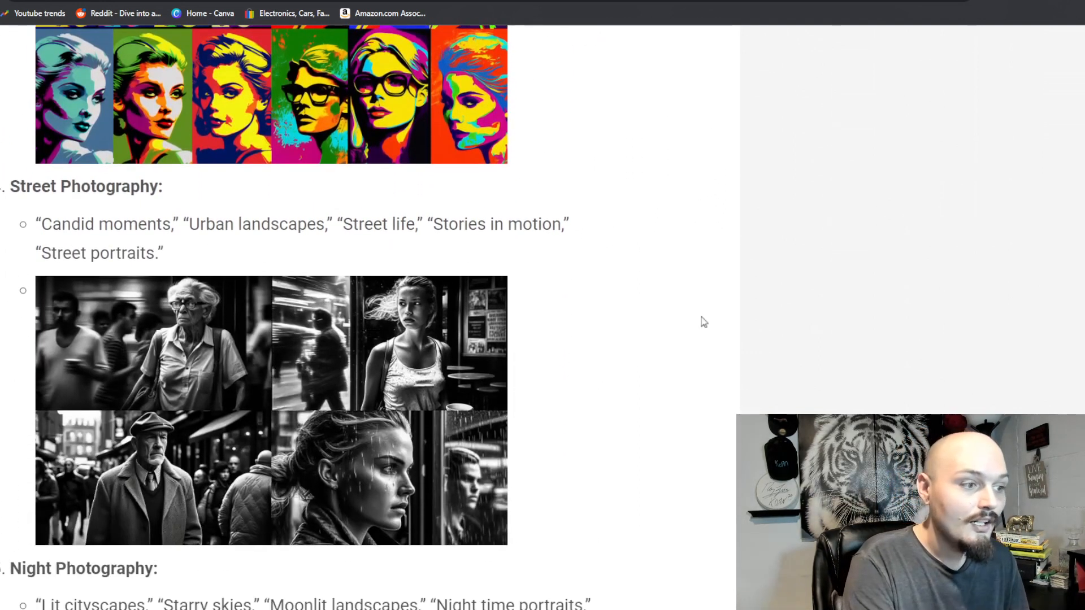
middle_click(703, 320)
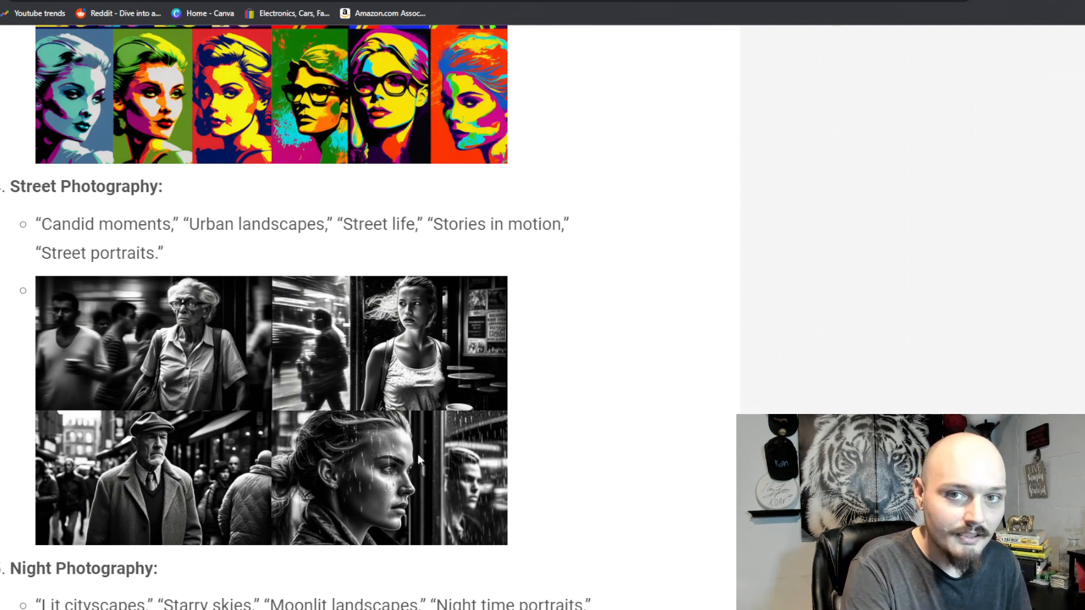
scroll(652, 416, "down", 2)
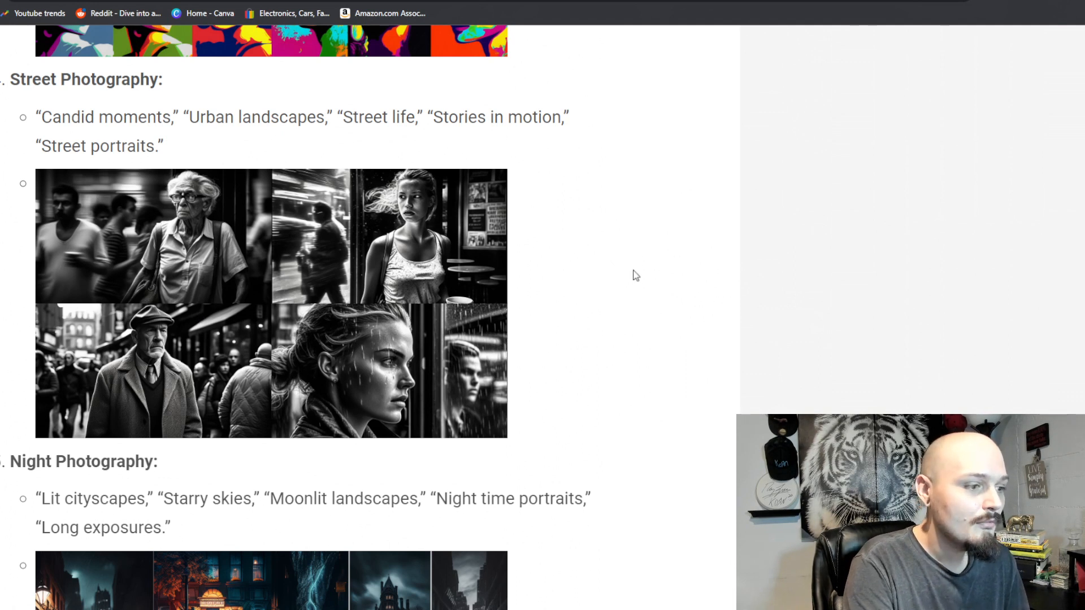
Read the Night Photography section and highlight "Night time portraits", "Lit cityscapes" and "Long exposures" among its keywords.
scroll(698, 221, "down", 6)
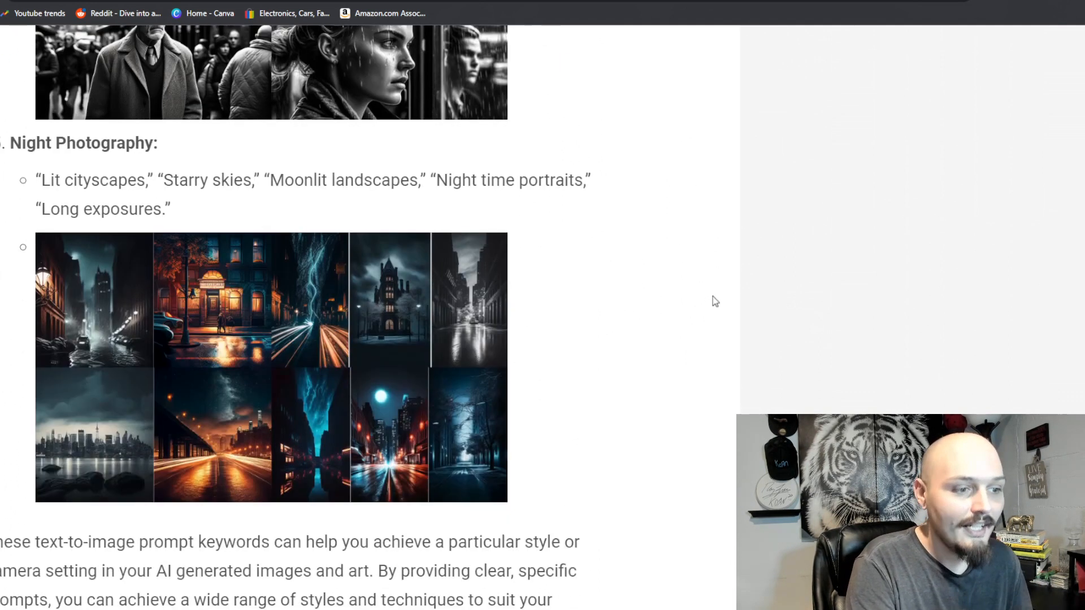
scroll(714, 357, "down", 1)
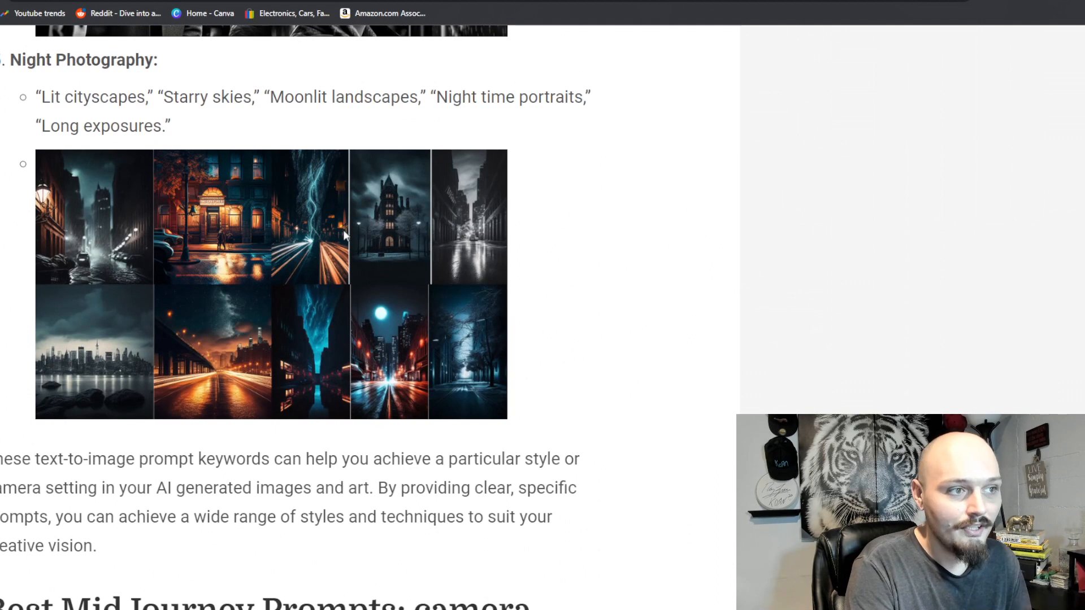
left_click_drag(273, 107, 612, 111)
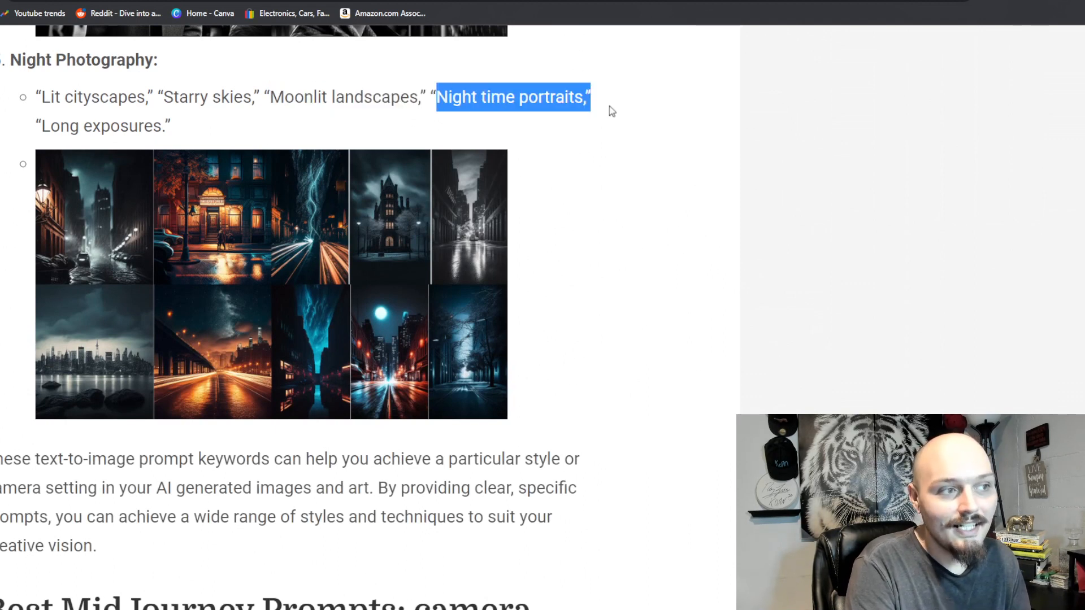
left_click_drag(45, 97, 159, 100)
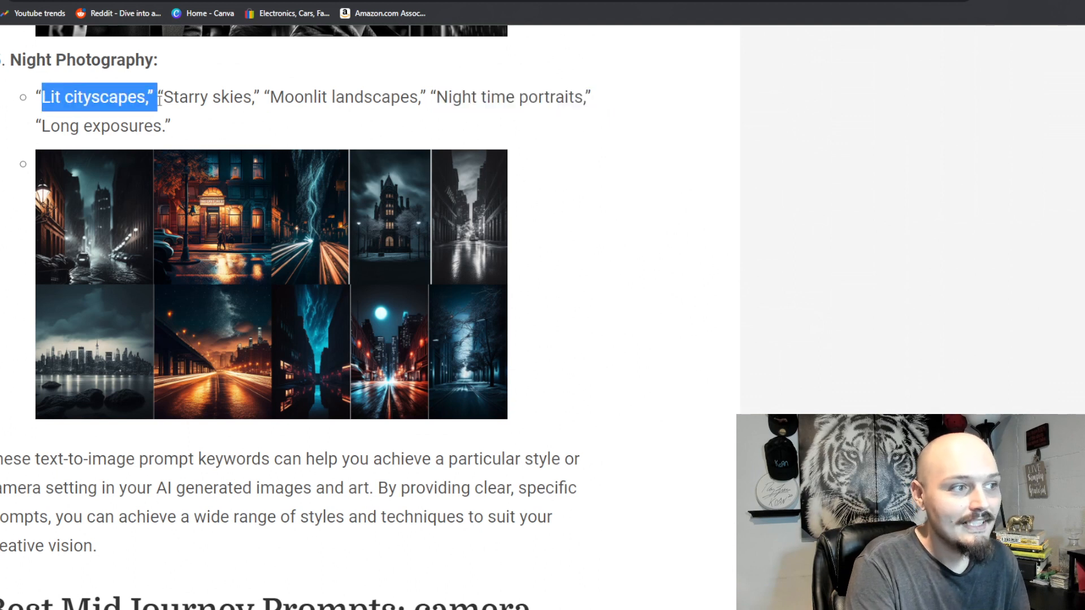
left_click_drag(37, 126, 154, 123)
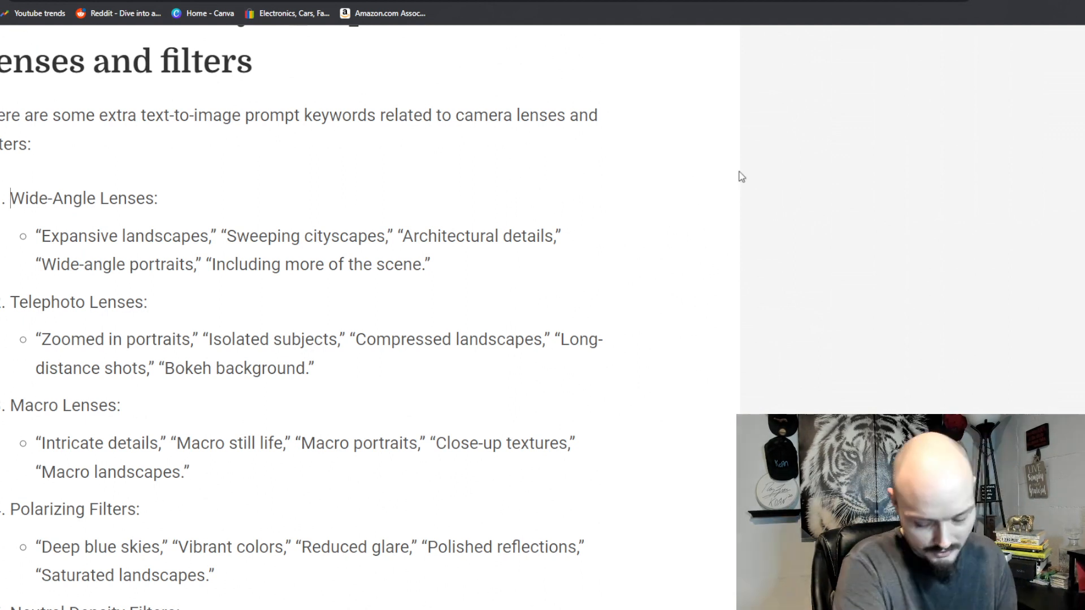
Reduce the article's page zoom and read the camera lens and filter keywords, highlighting Macro Lenses terms and "Vibrant colors".
key("ctrl+minus")
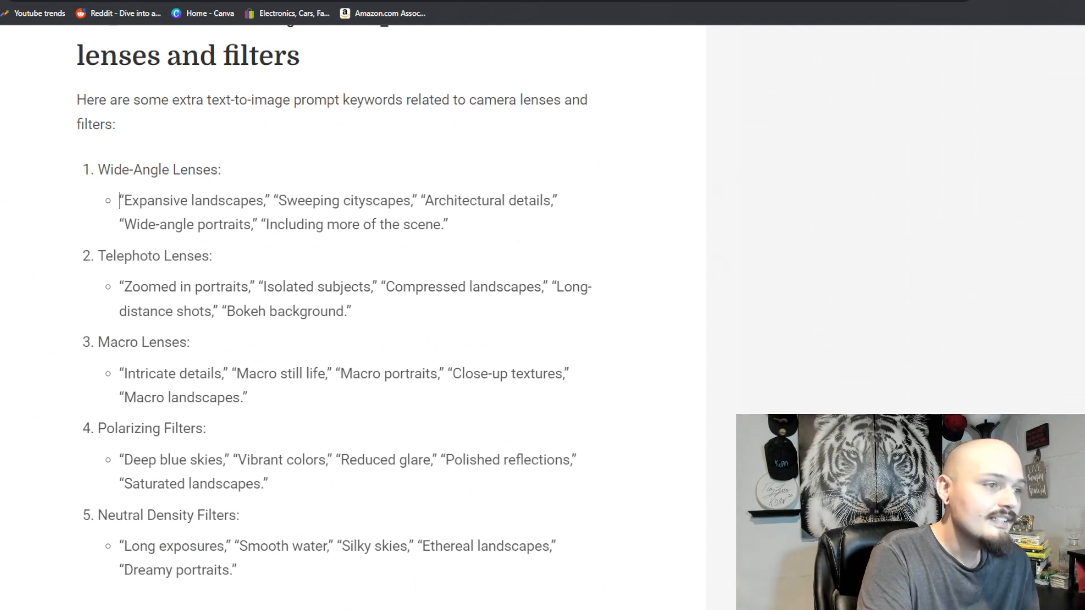
scroll(3, 249, "down", 1)
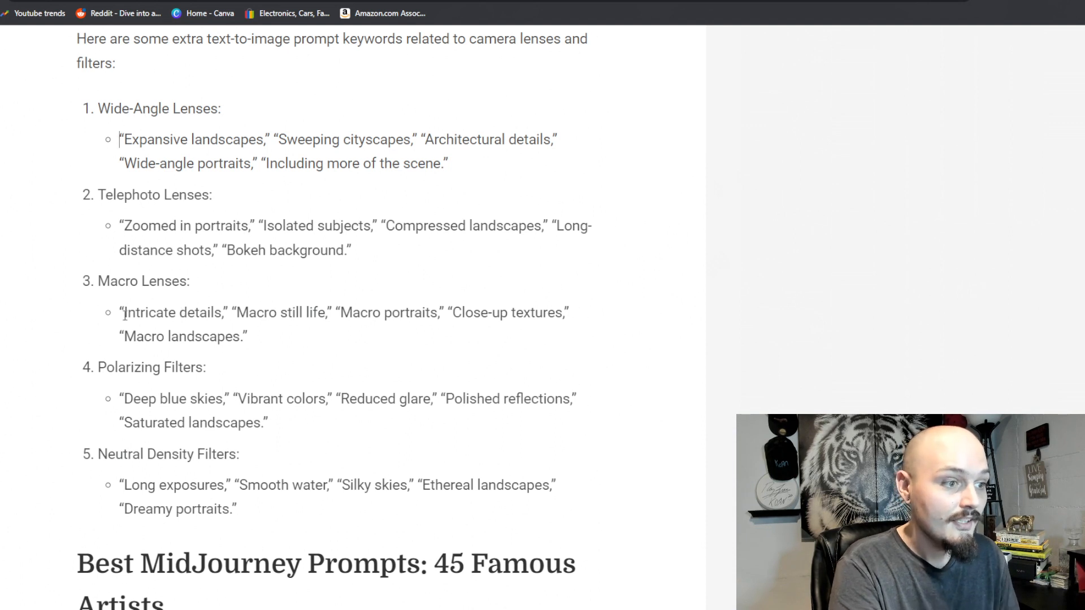
left_click_drag(236, 312, 463, 313)
left_click_drag(237, 399, 349, 399)
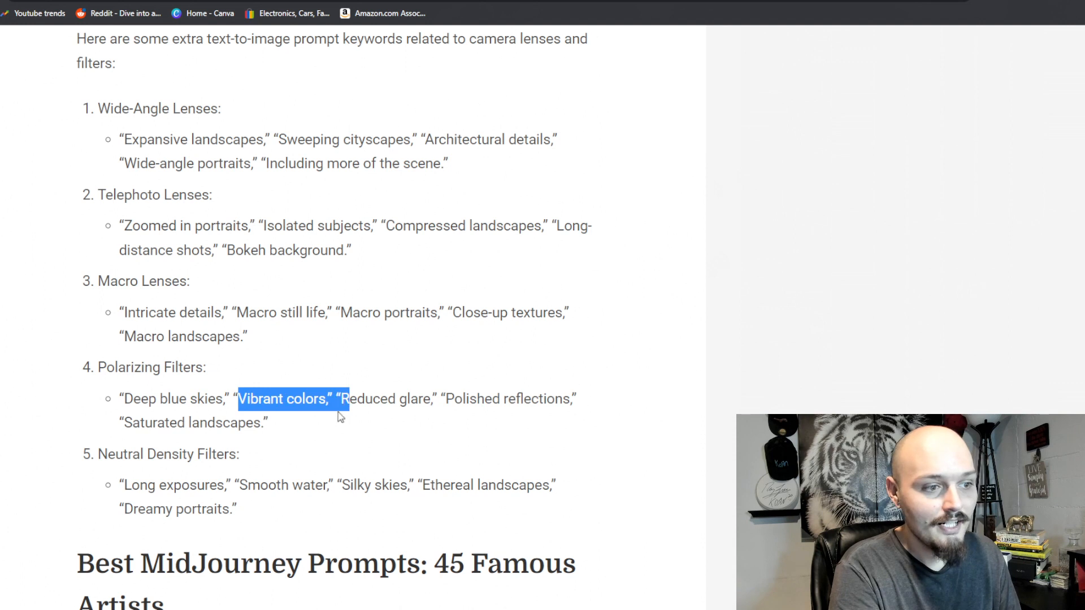
left_click(554, 359)
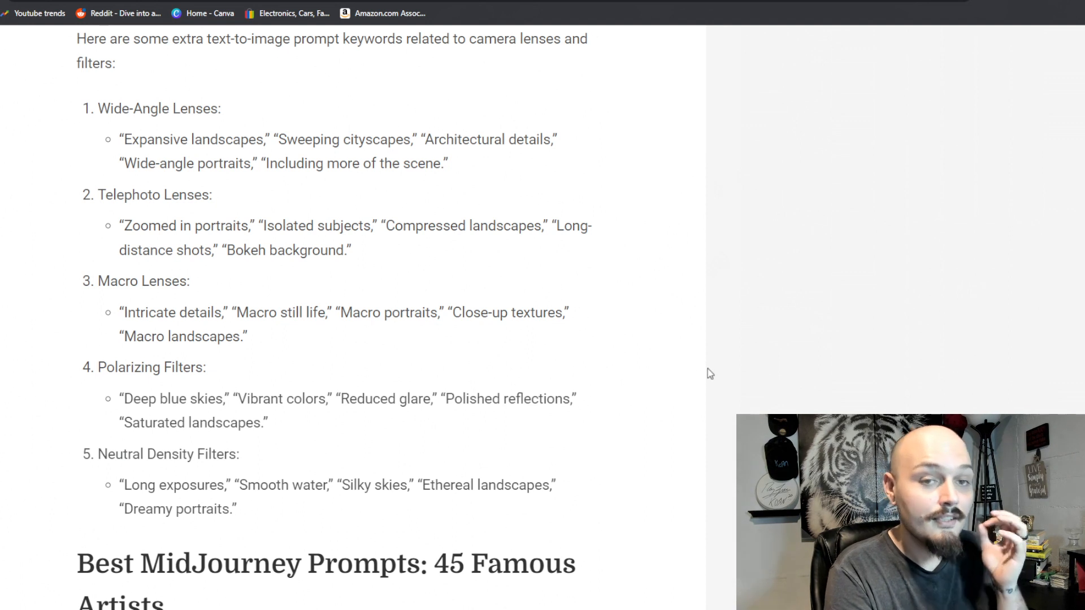
Go through the start of the 45 Famous Artists list, highlighting styles such as Cubism, Expressionism and Modernism.
scroll(779, 345, "down", 1)
scroll(778, 346, "down", 7)
scroll(800, 305, "down", 1)
scroll(807, 334, "down", 5)
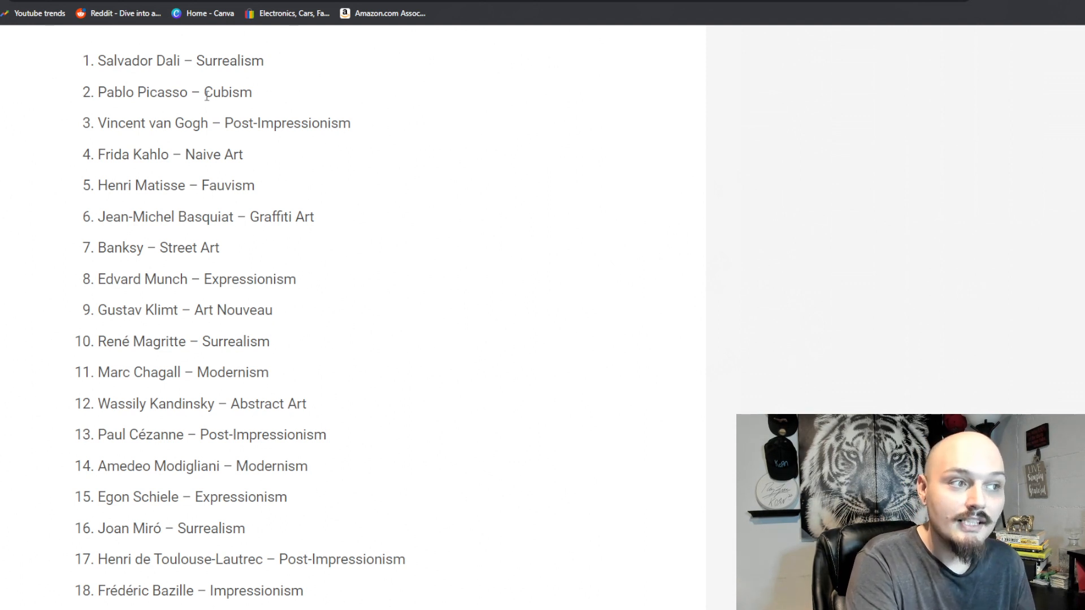
left_click_drag(207, 95, 317, 102)
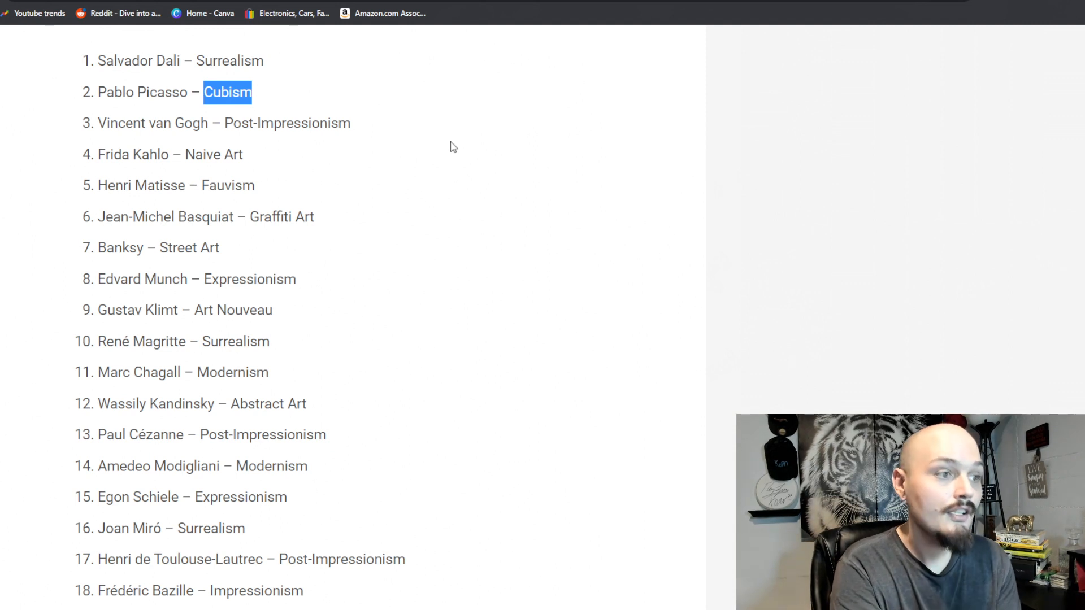
left_click(423, 283)
left_click_drag(205, 187, 316, 220)
left_click(215, 279)
left_click_drag(215, 279, 339, 280)
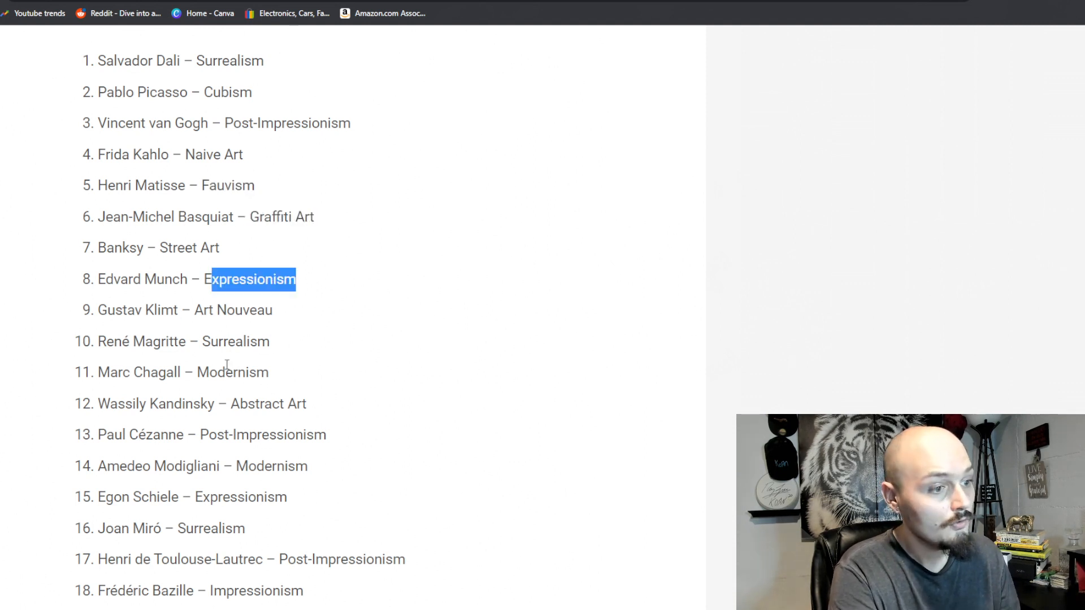
left_click_drag(198, 370, 286, 365)
left_click(527, 295)
Read the rest of the famous artists list through Jenny Holzer, highlighting Impressionism beside Frédéric Bazille.
middle_click(542, 341)
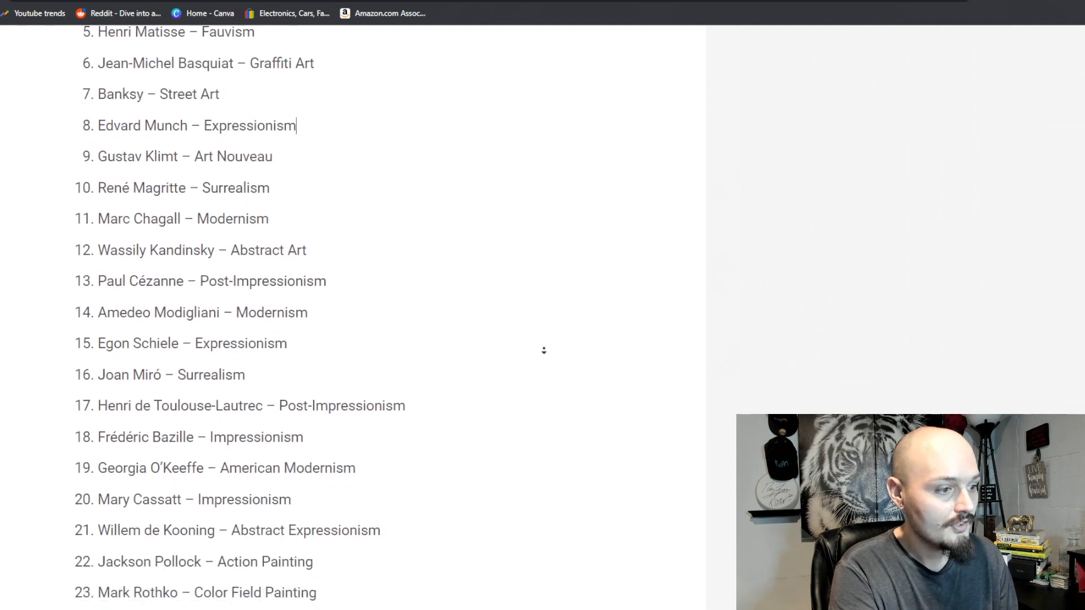
left_click_drag(211, 224, 334, 234)
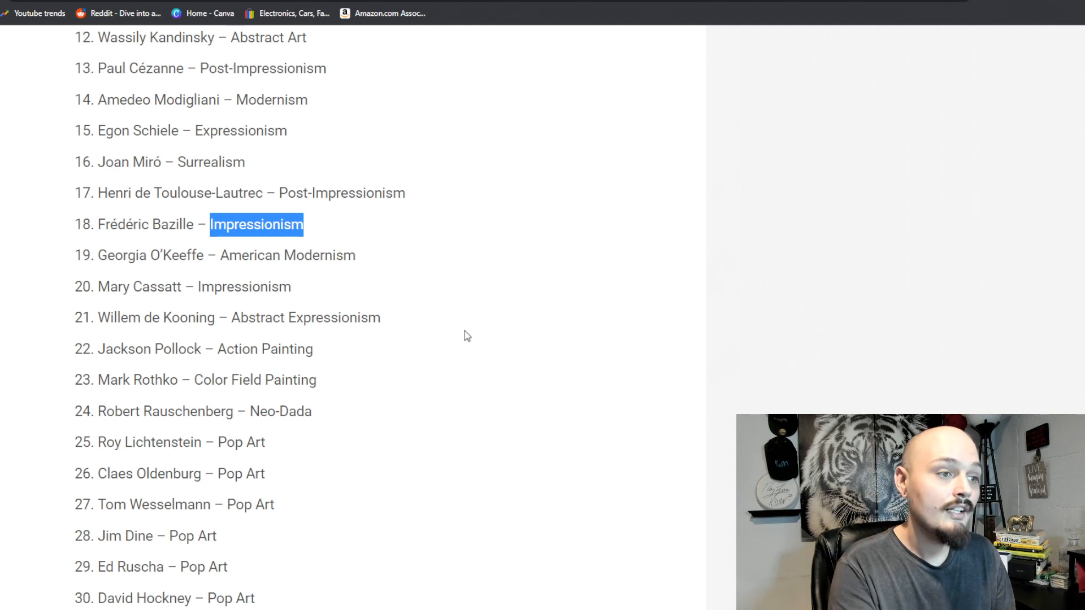
key("Right")
scroll(559, 278, "down", 2)
scroll(559, 279, "down", 8)
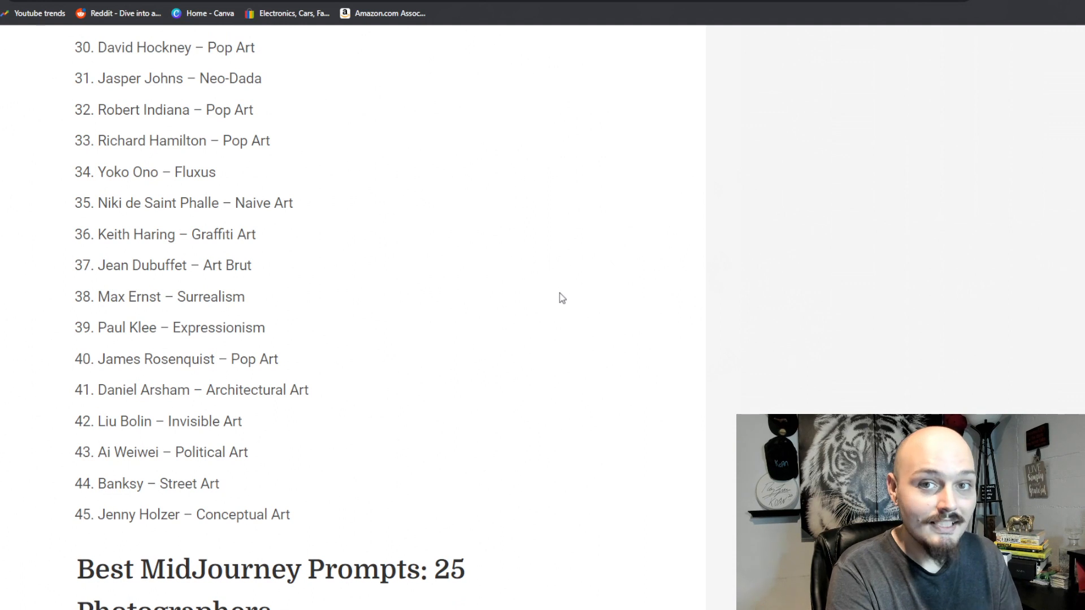
Review the 25 Photographers list and highlight Documentary Photography beside Dorothea Lange.
scroll(562, 320, "down", 8)
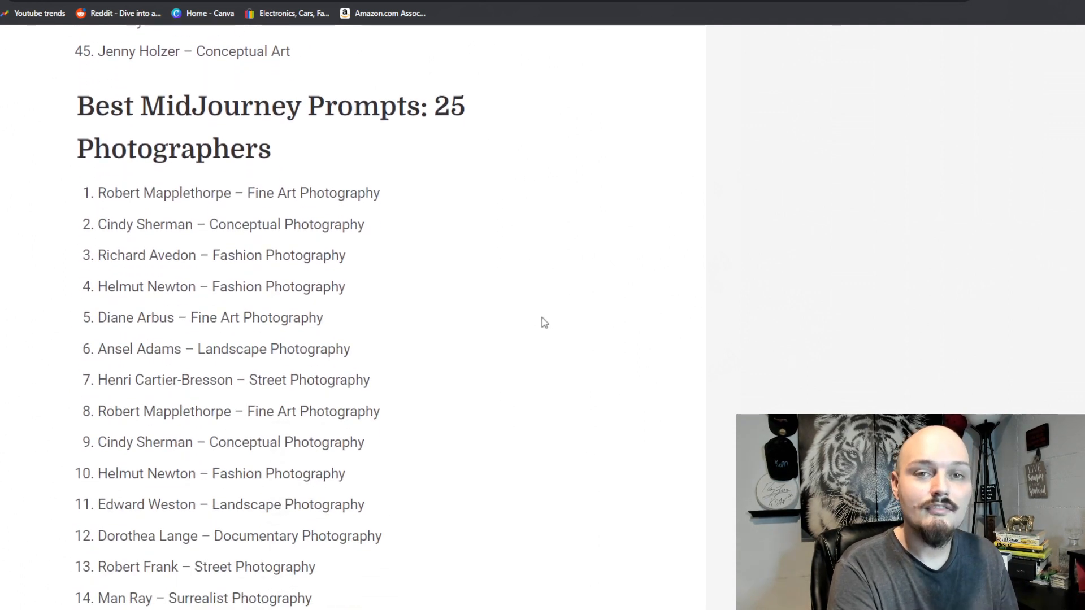
middle_click(573, 307)
left_click(533, 308)
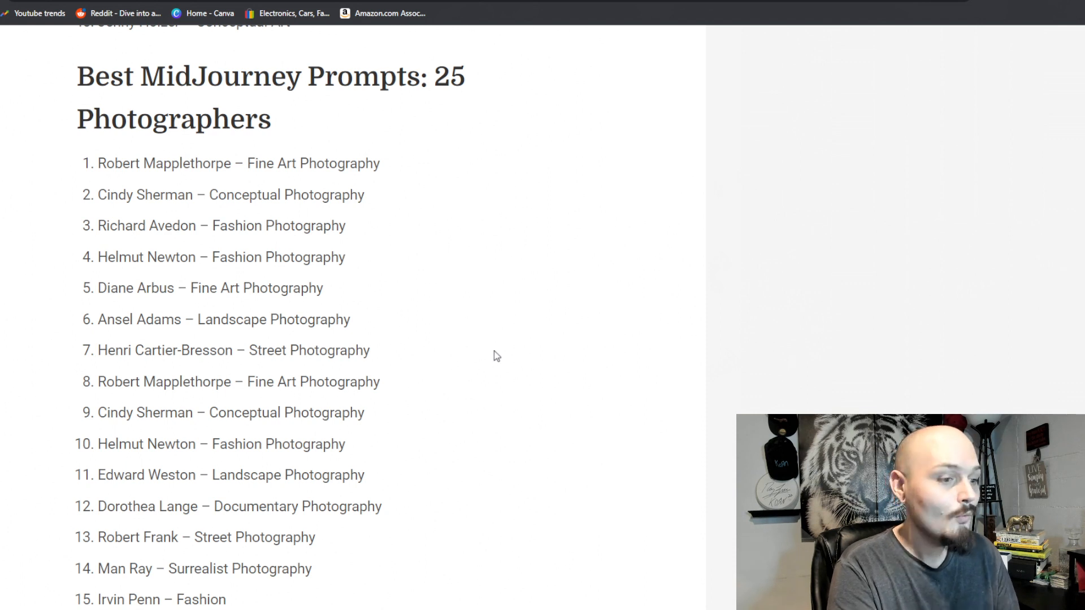
scroll(495, 353, "down", 3)
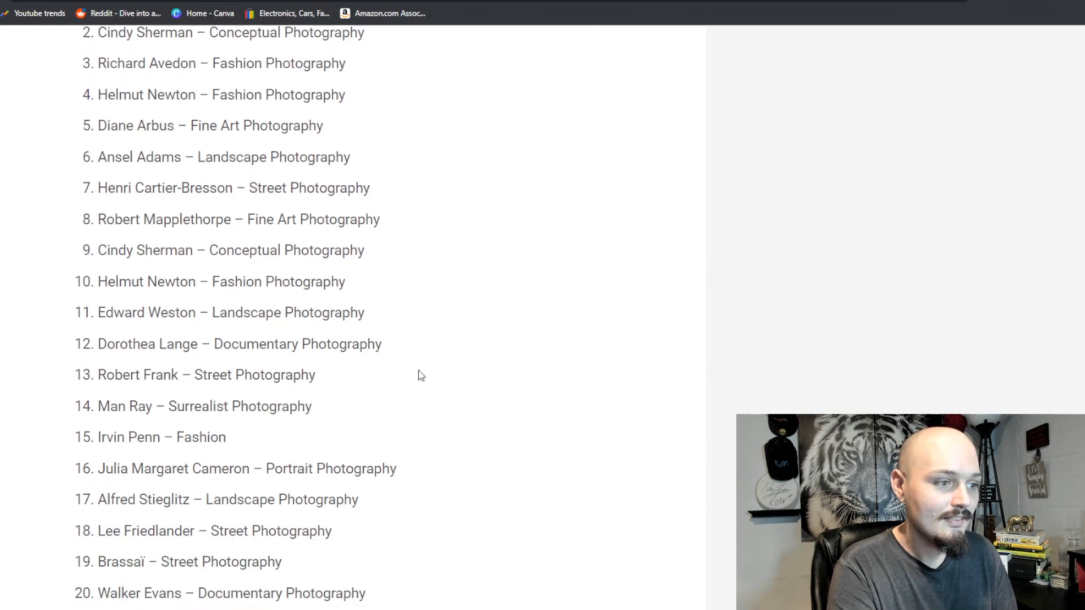
left_click_drag(391, 347, 210, 347)
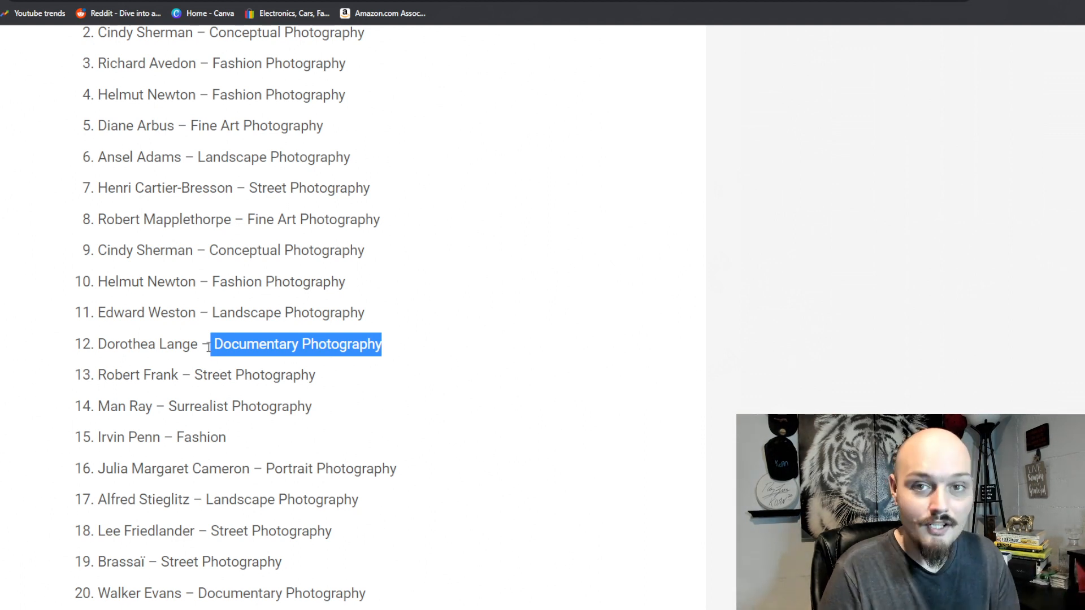
Continue to the 50 Anime Styles section and view its first entries.
middle_click(516, 341)
middle_click(561, 305)
middle_click(565, 318)
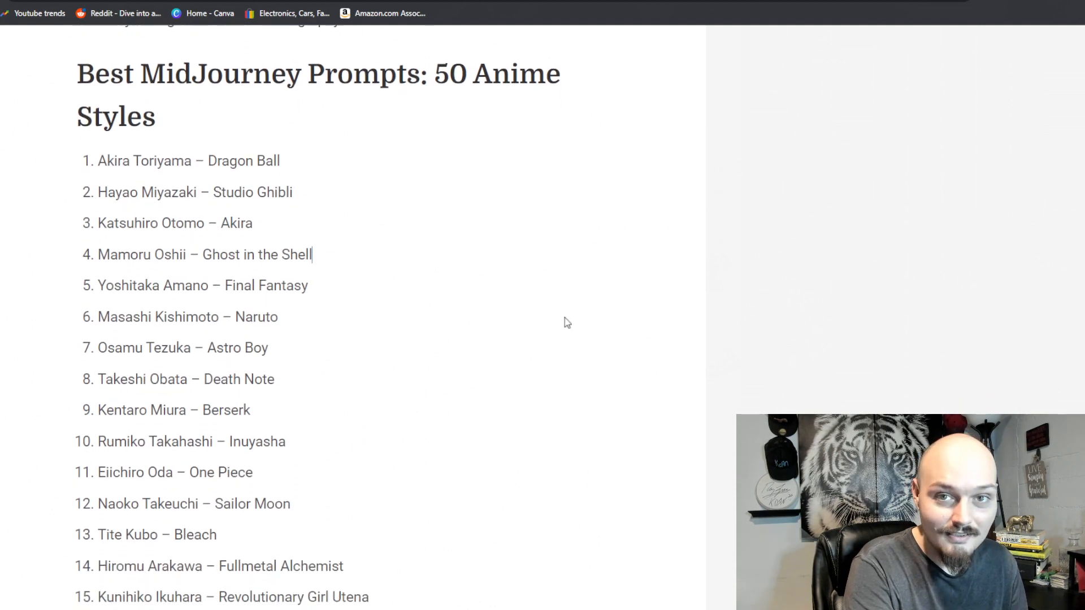
Highlight Dragon Ball, Final Fantasy, Astro Boy and Death Note one after another in the 50 Anime Styles list.
left_click_drag(205, 161, 299, 163)
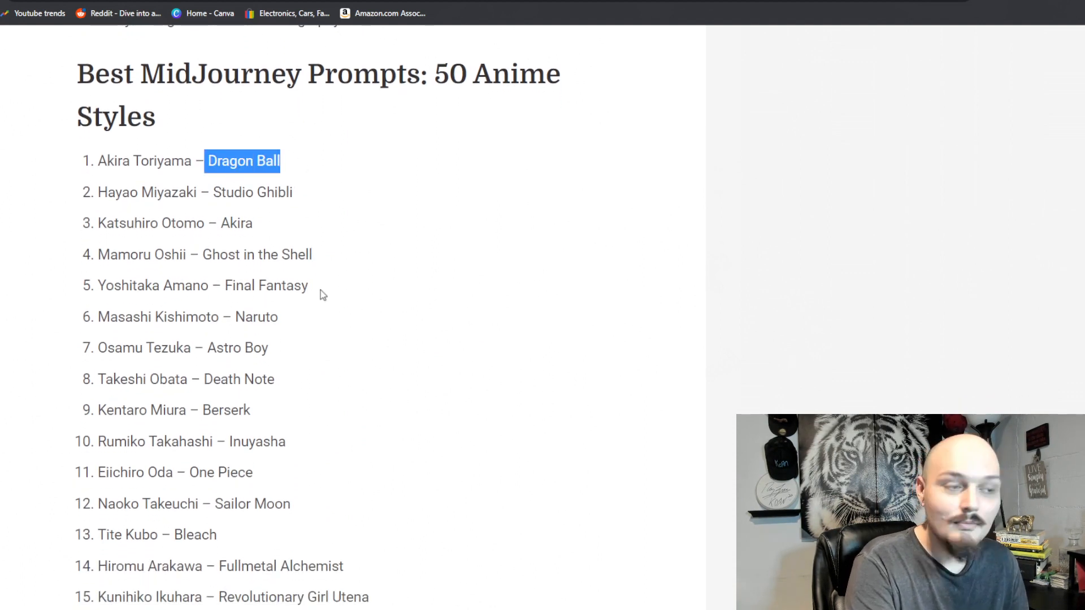
left_click_drag(222, 285, 390, 299)
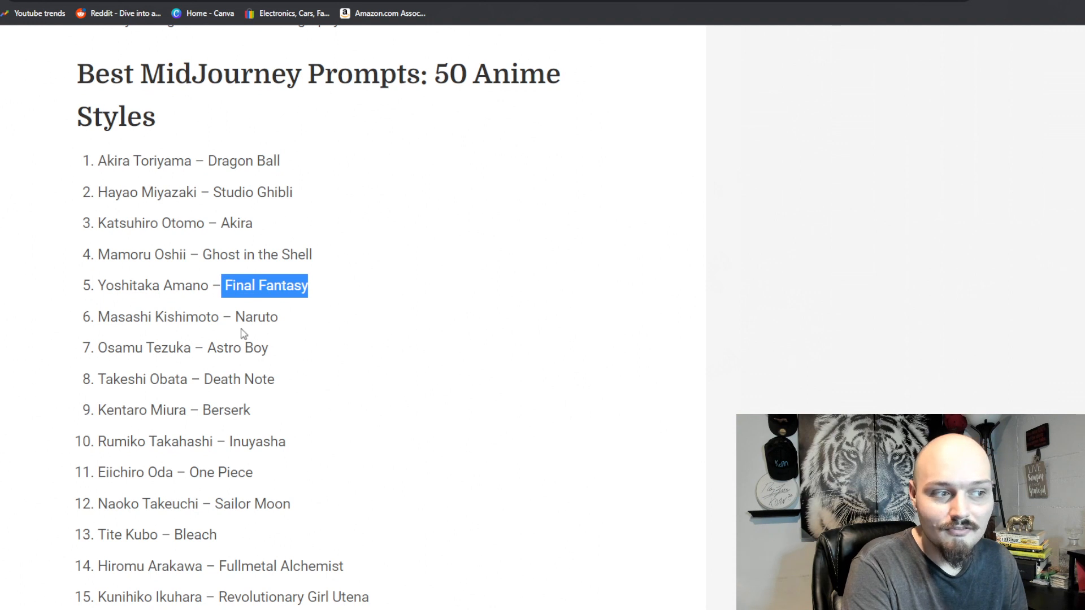
left_click_drag(206, 349, 270, 349)
left_click_drag(203, 379, 337, 394)
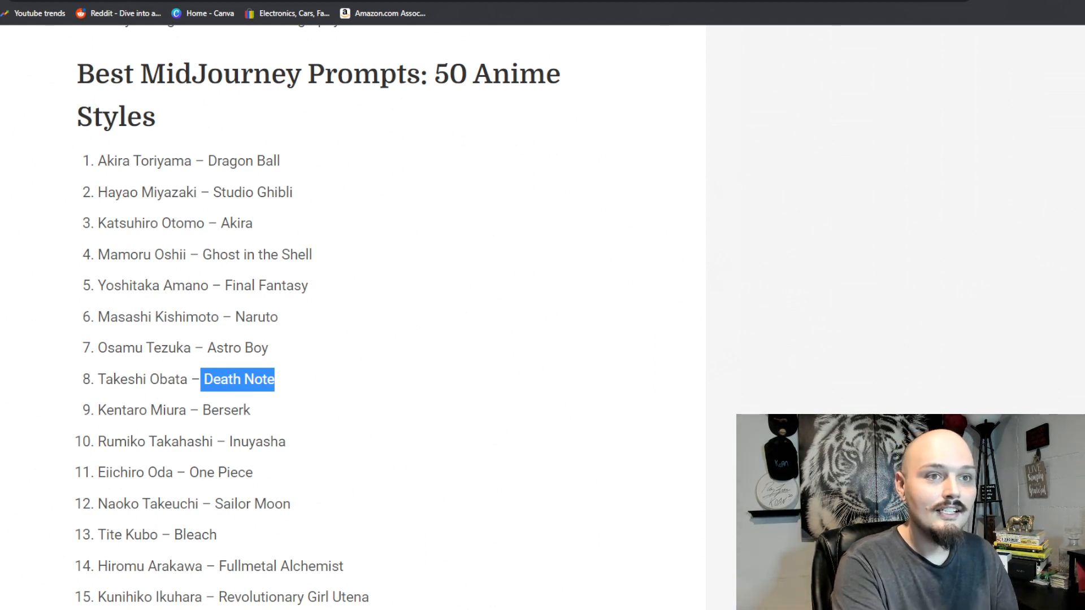
Switch to Midjourney's newbies-18 channel on Discord, ready to write a message.
key("ctrl+Tab")
left_click(417, 575)
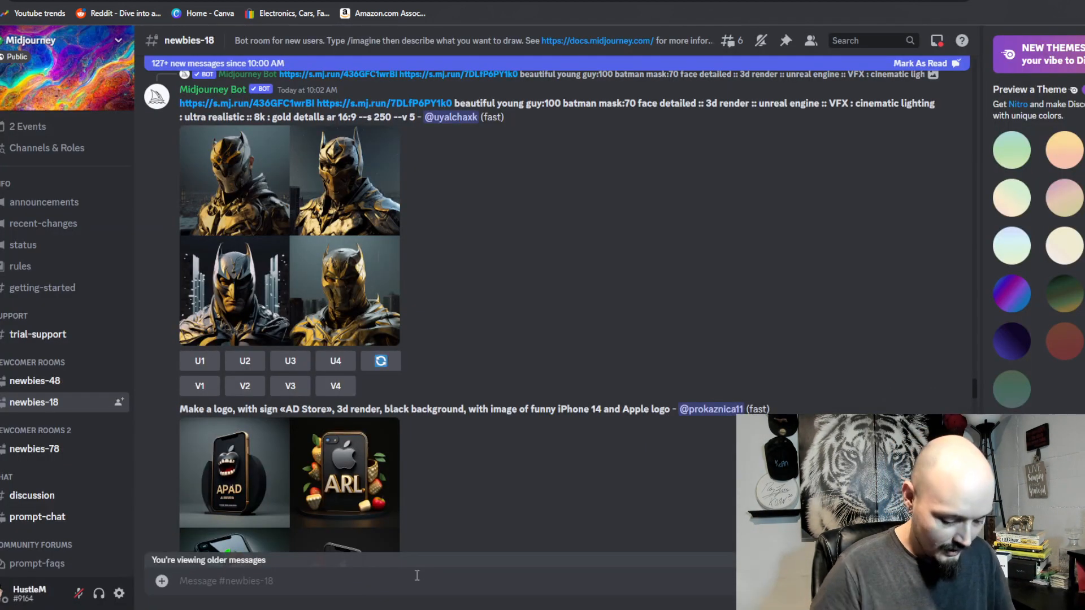
type("imagine")
key("BackSpace")
key("BackSpace")
key("BackSpace")
key("BackSpace")
key("BackSpace")
key("BackSpace")
key("BackSpace")
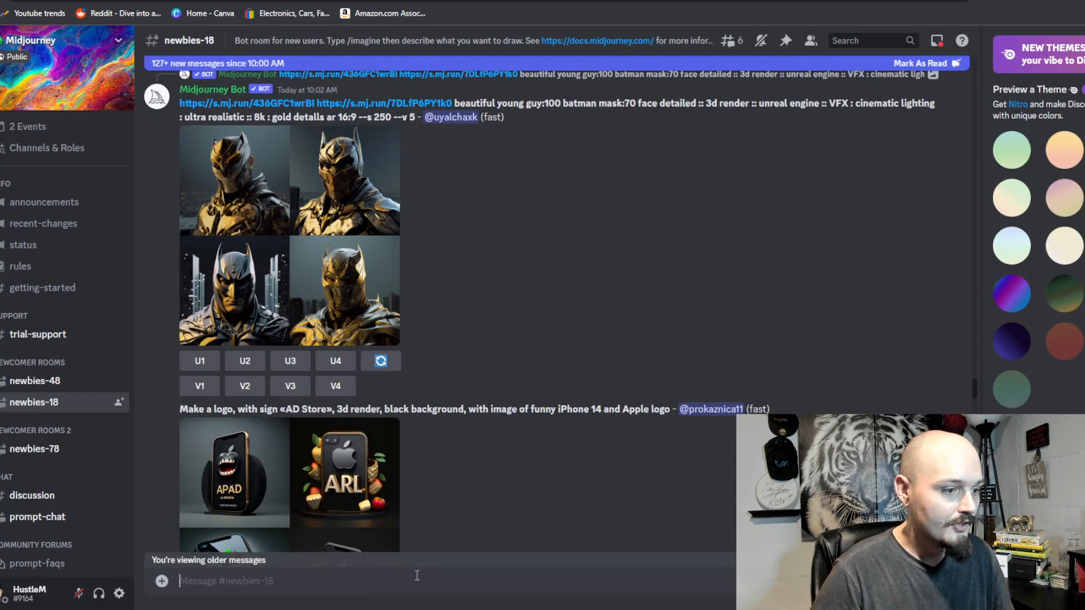
Submit the /imagine prompt "samurai warrior standing on mountain, dragon ball z style, realistic, 4k, --ar 16:9".
type("/imag")
key("Tab")
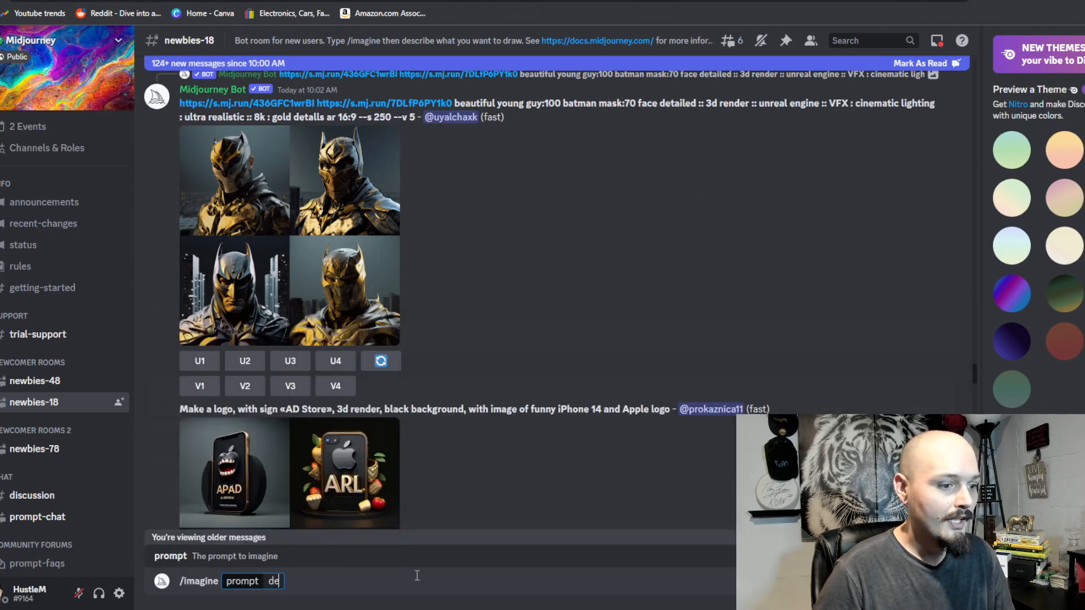
type("samurai w")
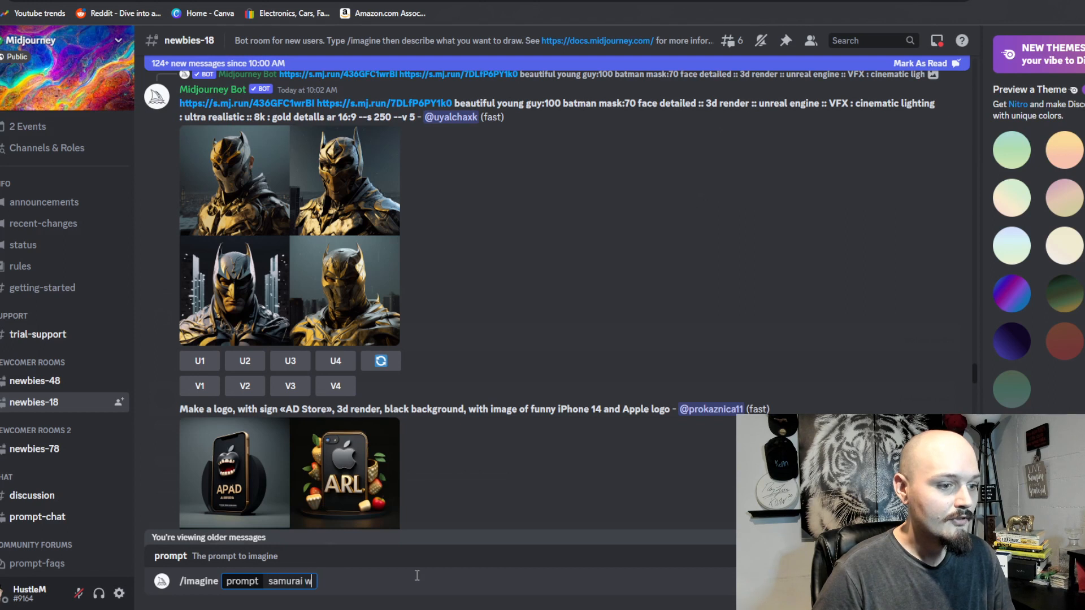
type("arrior standing on mountain, dragon ball z style,")
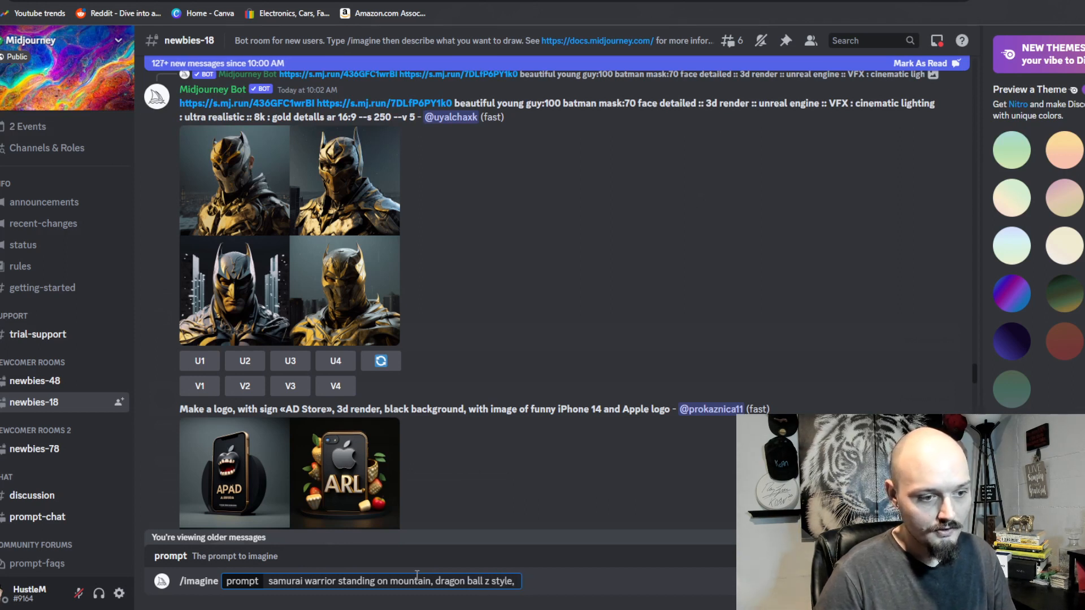
type("ic, ")
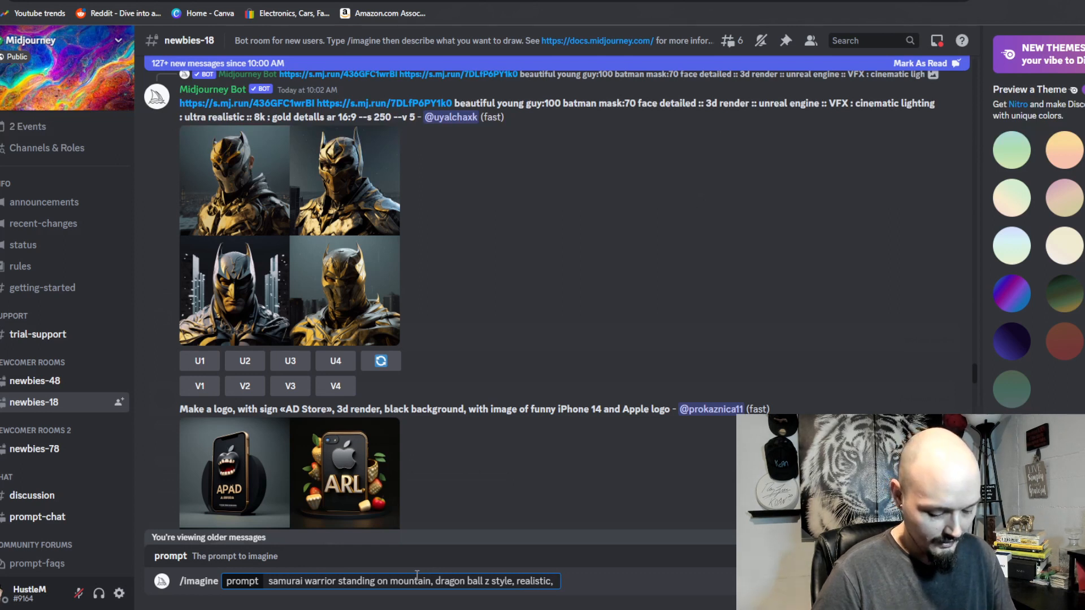
type("4k, --a")
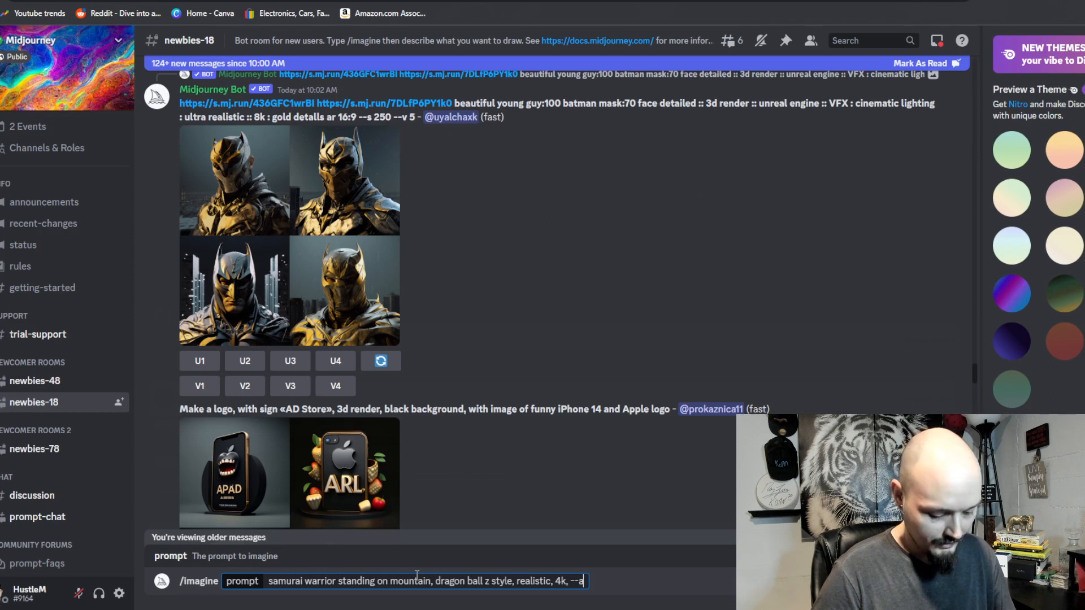
type("r 16:9")
key("Return")
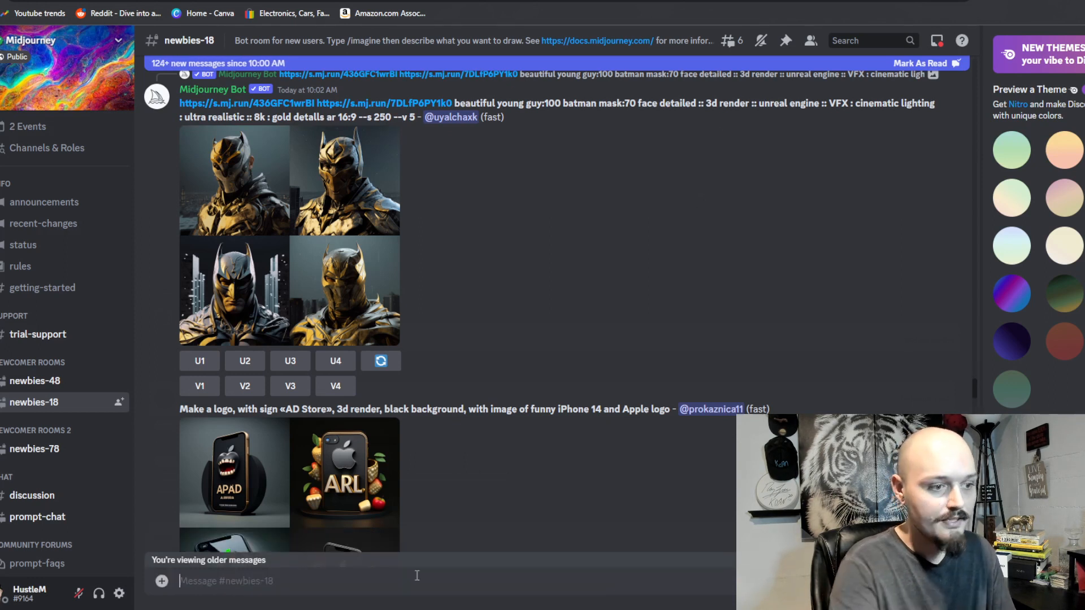
Find the upscaled image of the man on the mountaintop in the channel, view it enlarged and close the preview.
left_click_drag(974, 387, 977, 447)
scroll(476, 315, "up", 2)
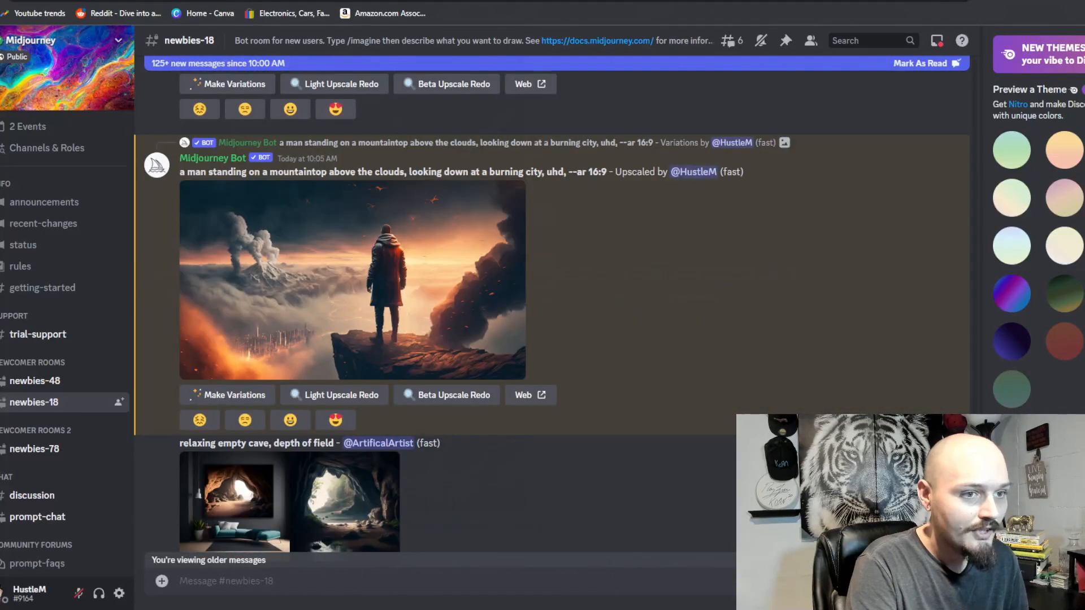
left_click(477, 314)
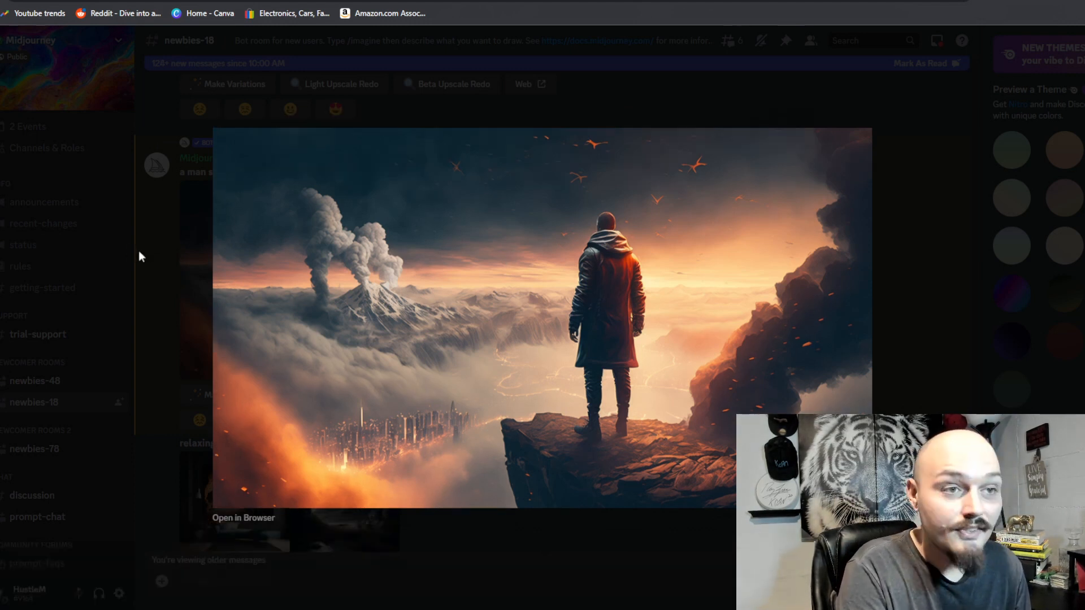
left_click(138, 250)
Look through the surrounding channel messages for the samurai warrior image.
scroll(552, 311, "up", 15)
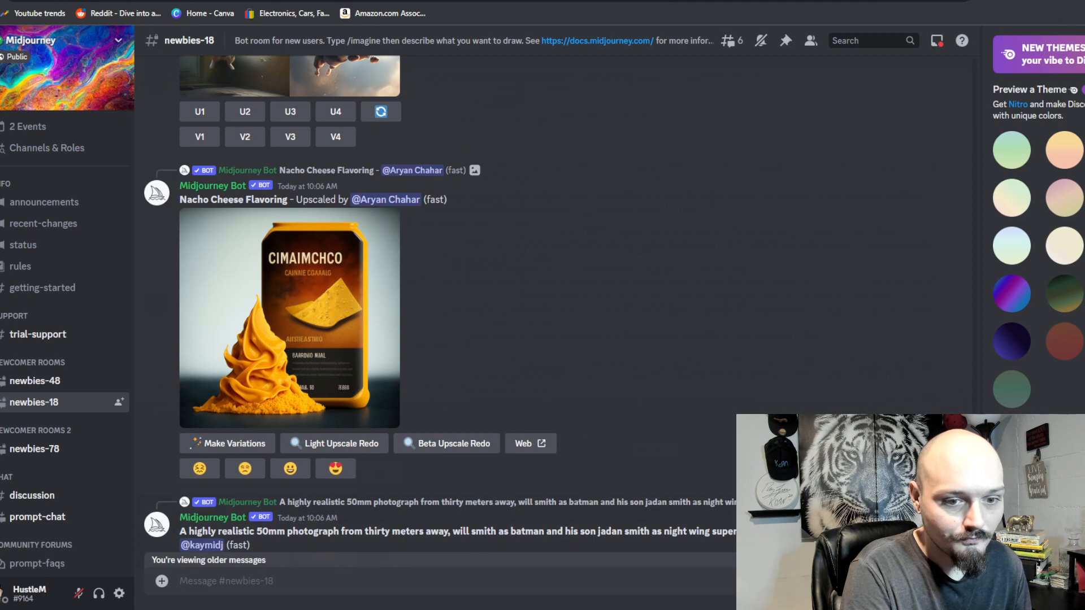
scroll(552, 311, "down", 10)
scroll(367, 310, "up", 10)
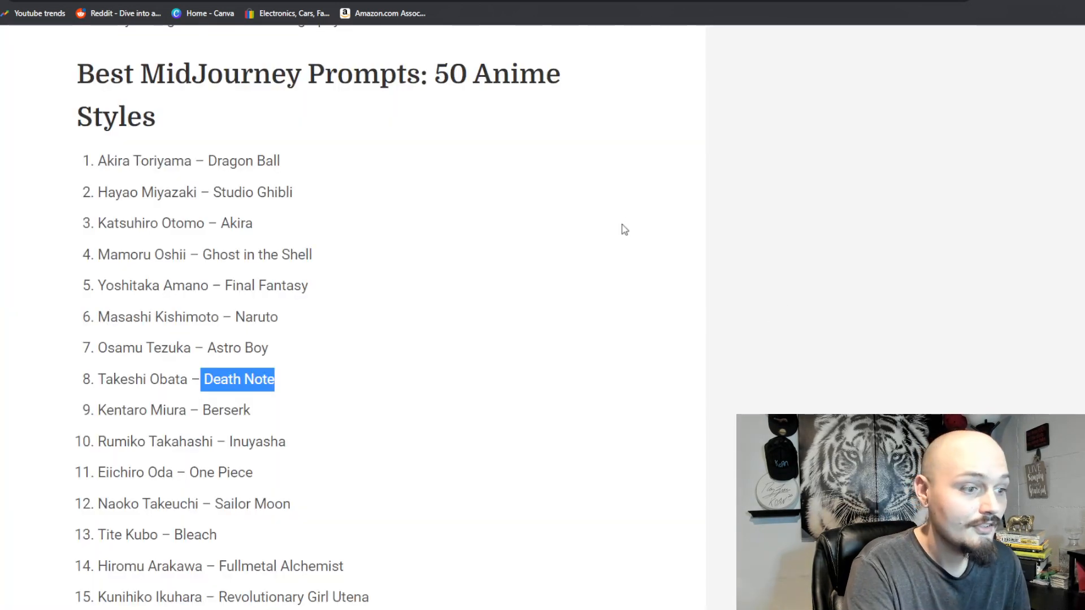
Go through the rest of the article's anime styles list and on to the example prompts beginning with "A winter full of regret".
middle_click(629, 259)
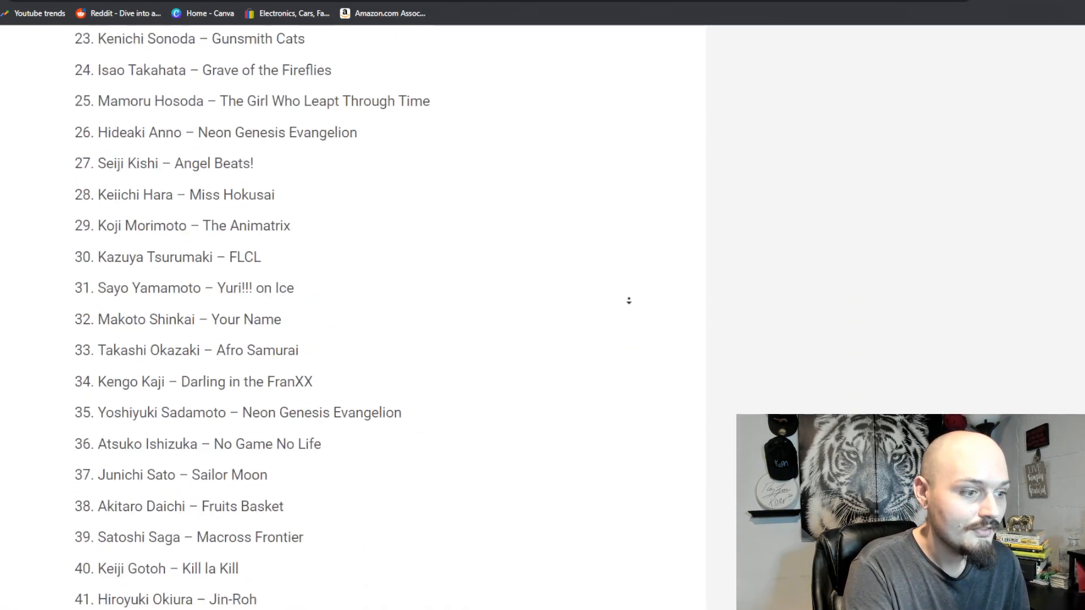
middle_click(632, 305)
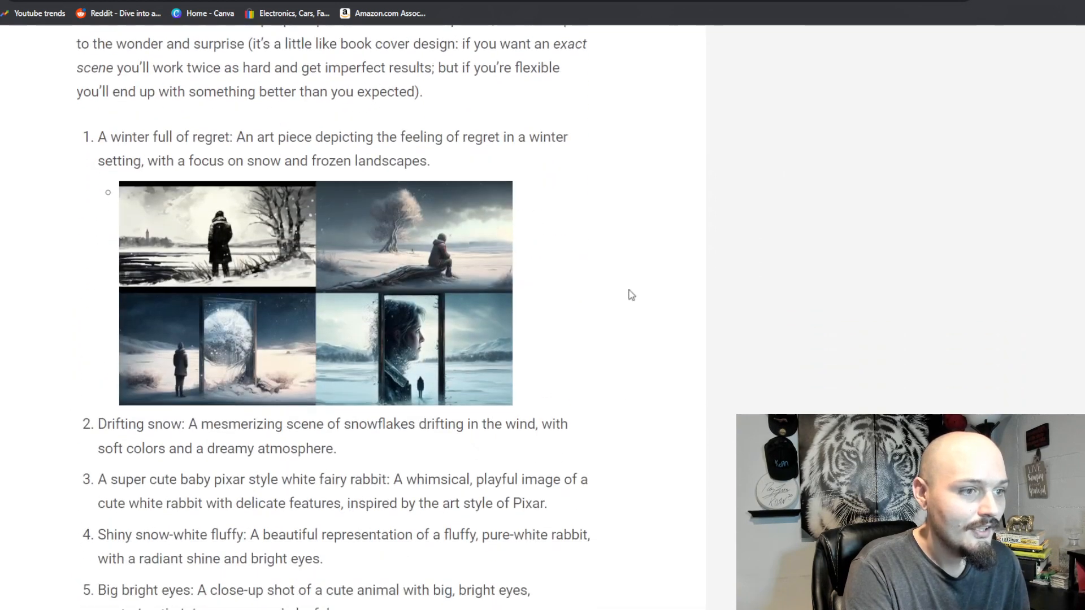